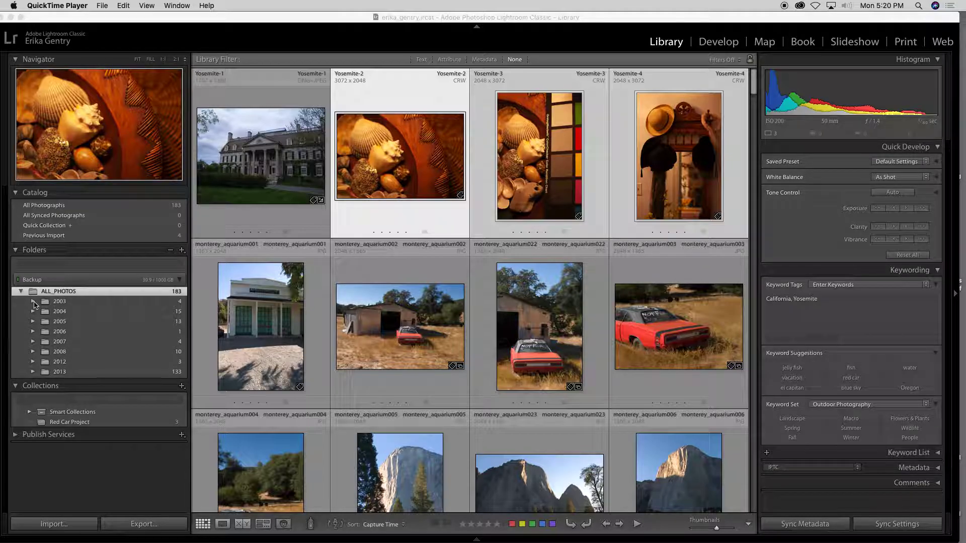
# Open the Import window and set it to Copy photos into ALL_PHOTOS on the Backup drive
pyautogui.click(34, 301)
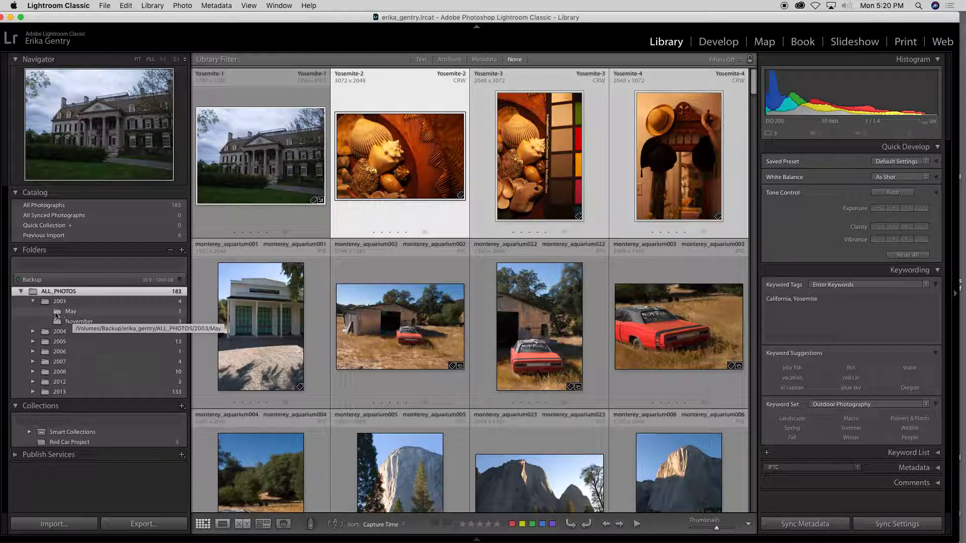
pyautogui.click(33, 302)
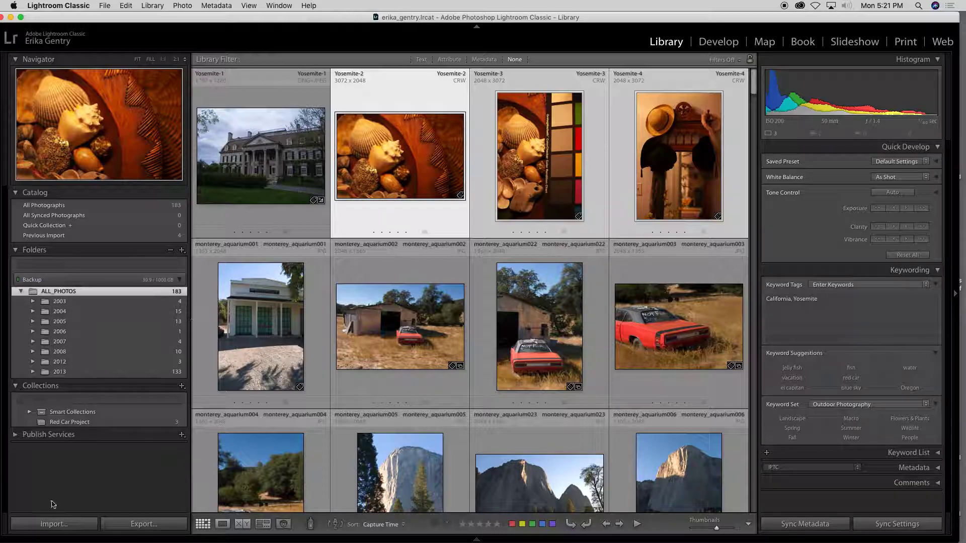
pyautogui.click(46, 525)
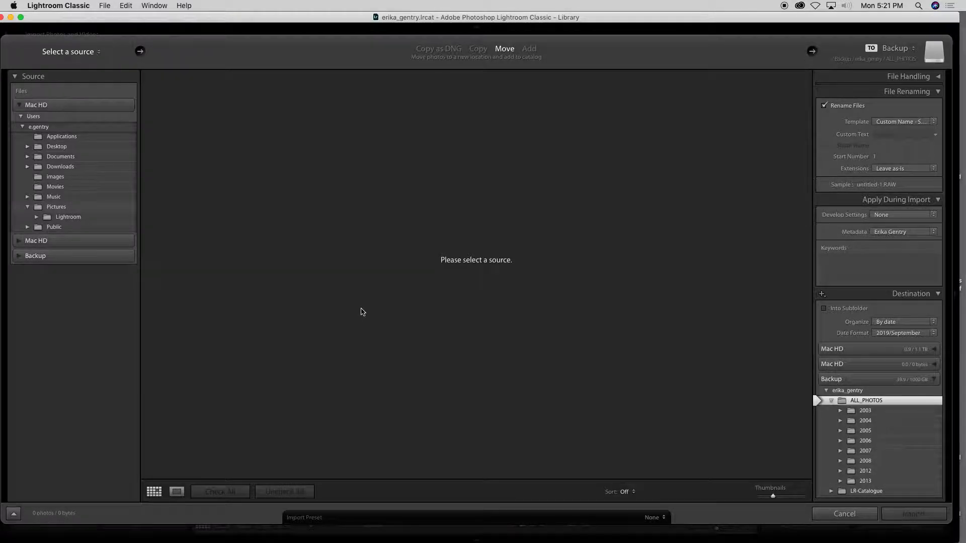
pyautogui.click(438, 49)
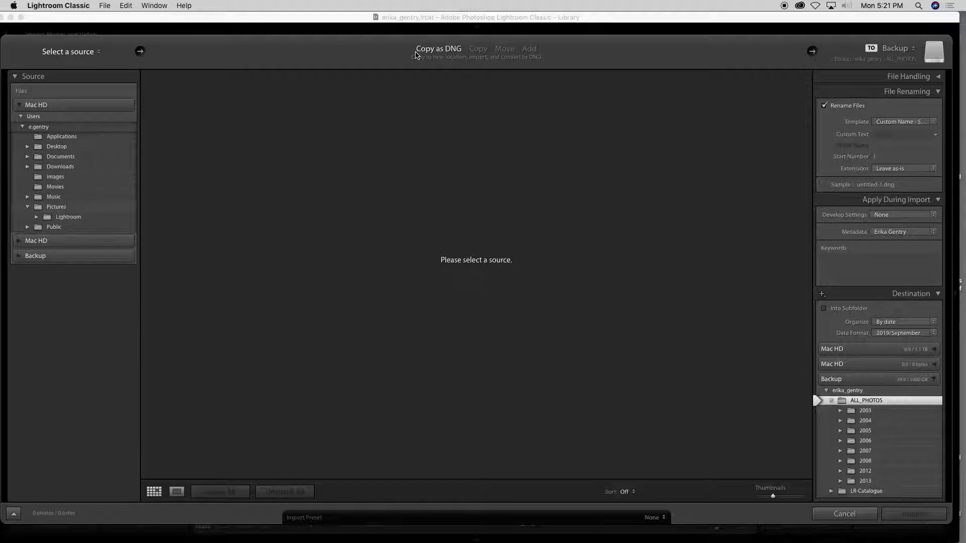
pyautogui.click(478, 49)
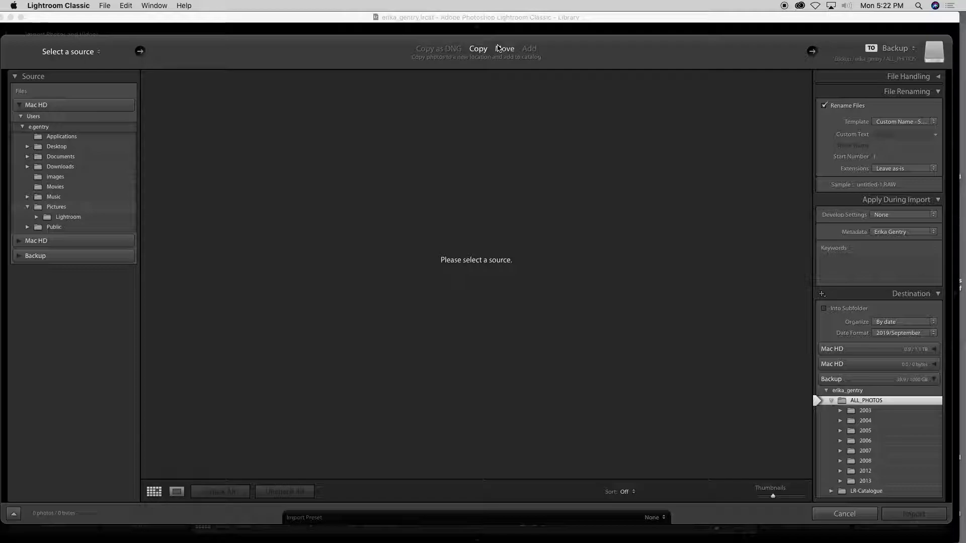
# Set the import mode to Move, trying Add briefly before returning to Move
pyautogui.click(503, 48)
pyautogui.click(529, 49)
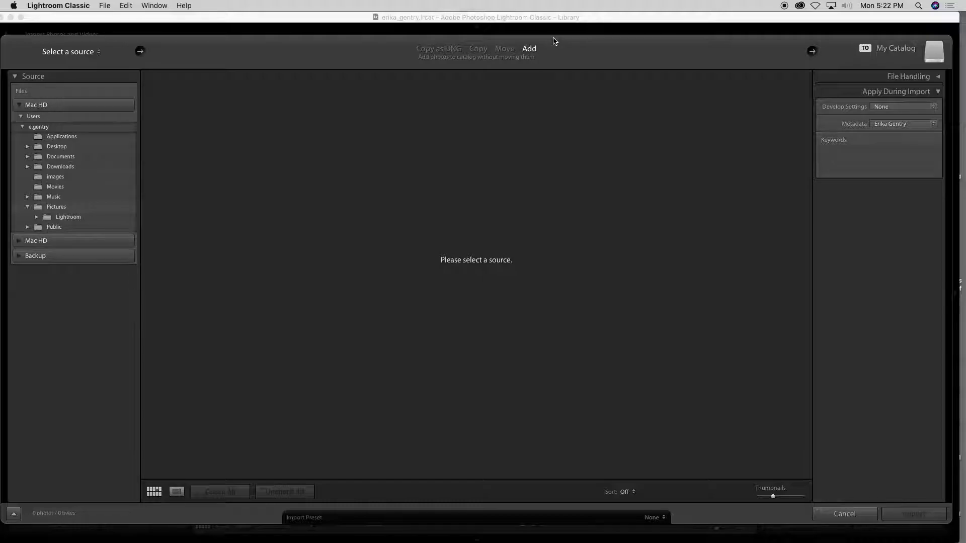
pyautogui.click(503, 50)
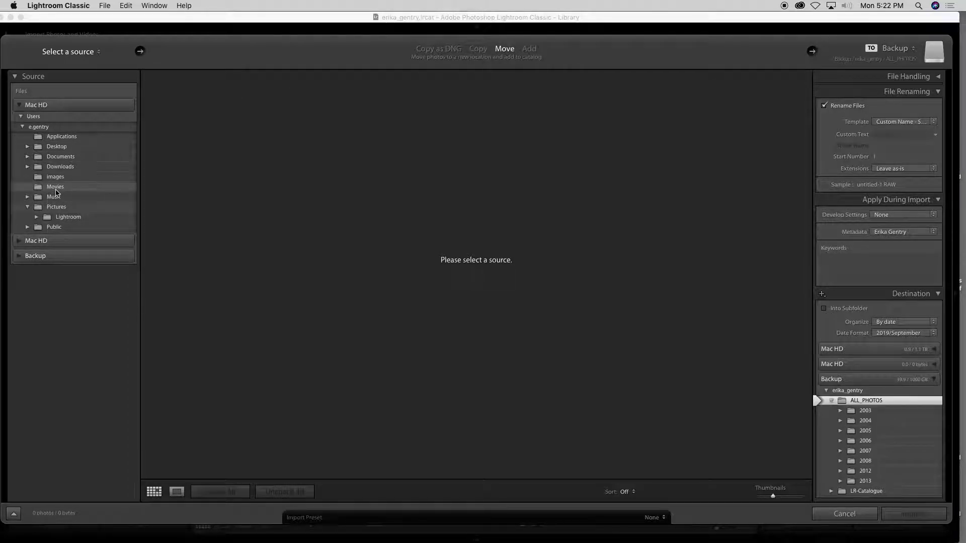
# Choose Downloads › submissions (2) as the import source and unmark every photo
pyautogui.click(24, 170)
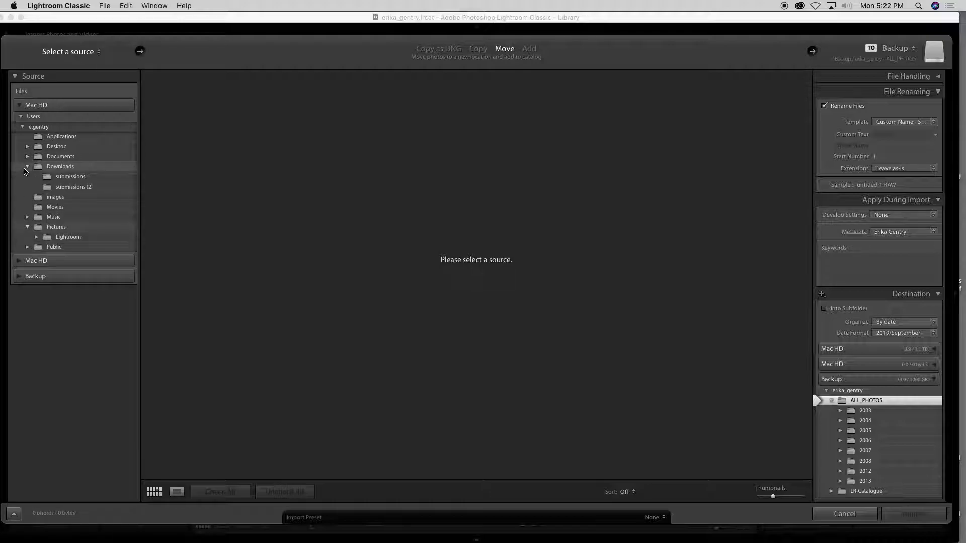
pyautogui.click(62, 188)
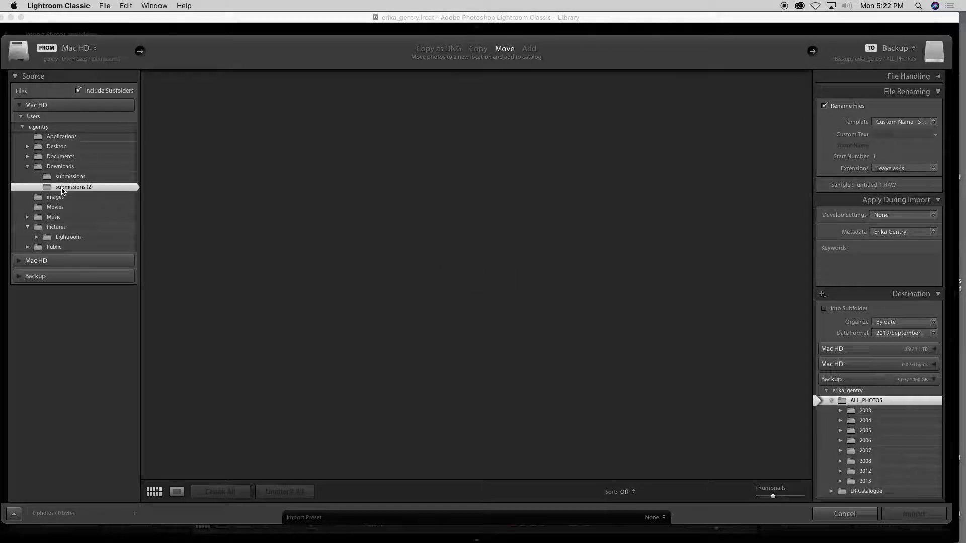
pyautogui.scroll(-10, 464, 288)
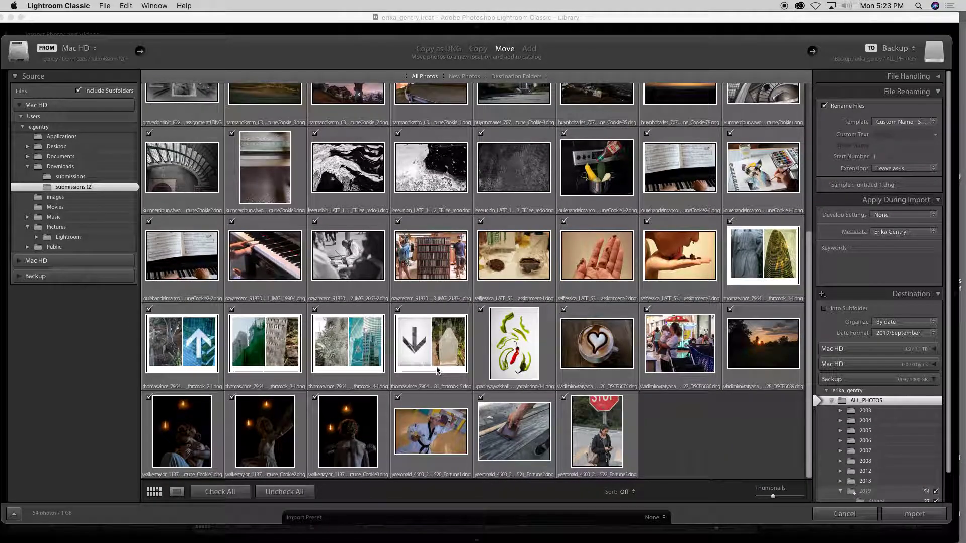
pyautogui.scroll(2, 437, 382)
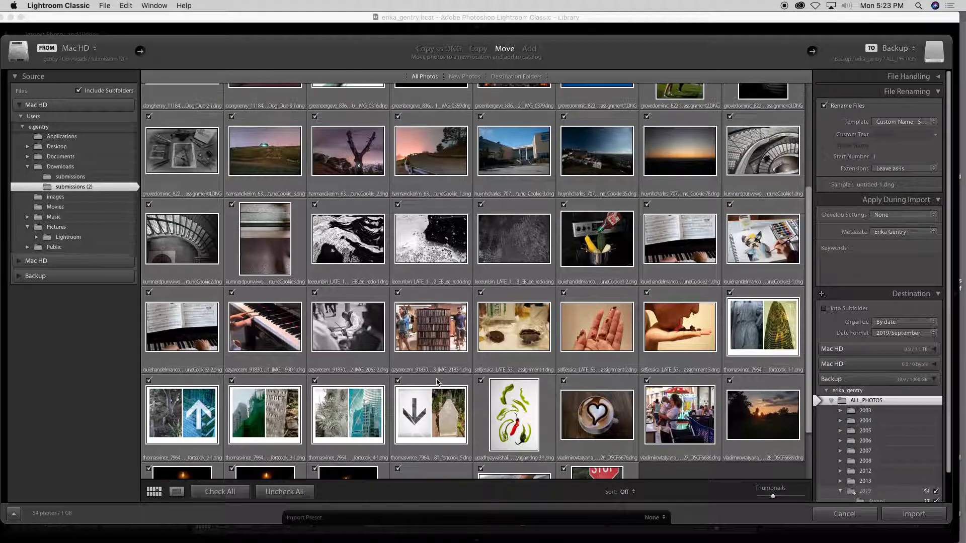
pyautogui.scroll(1, 436, 383)
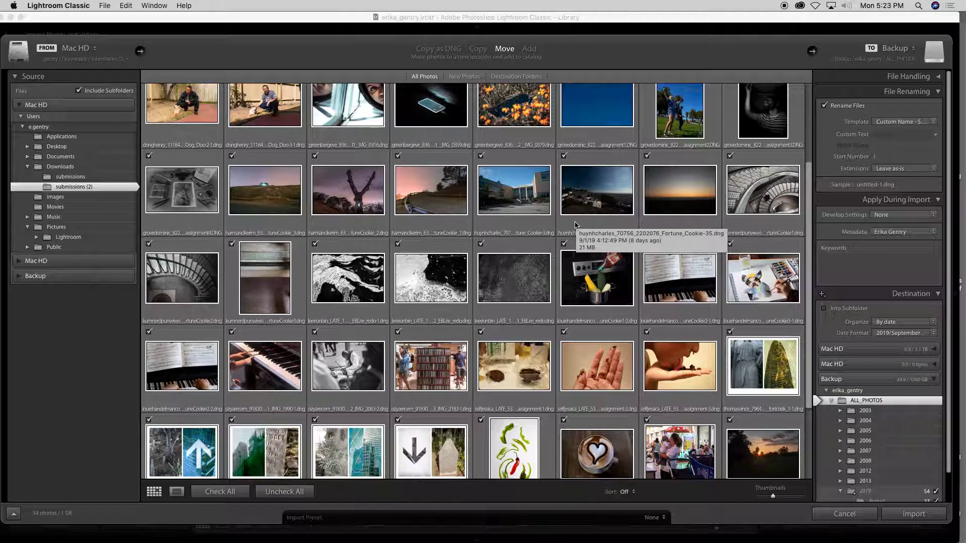
pyautogui.click(296, 493)
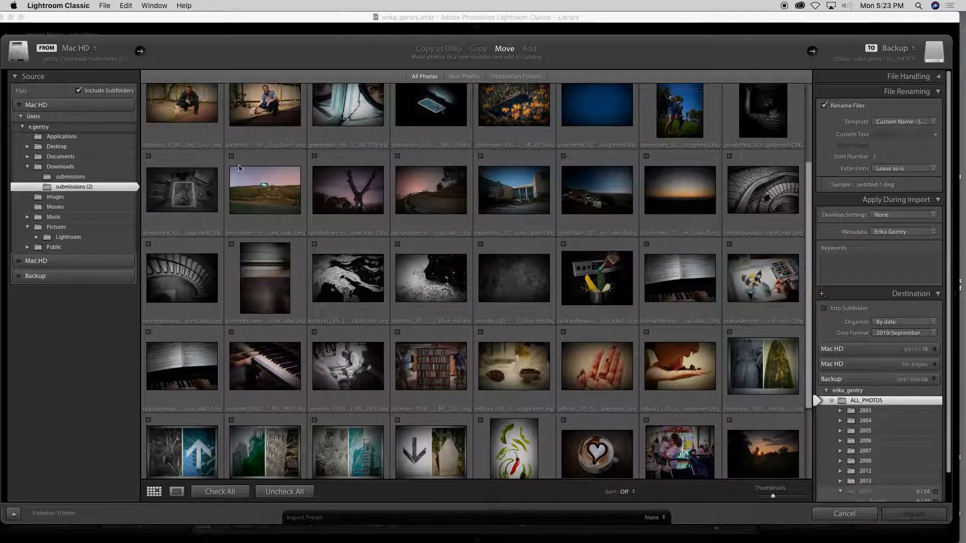
# Mark only the three black-and-white texture photos for import
pyautogui.click(231, 155)
pyautogui.click(314, 156)
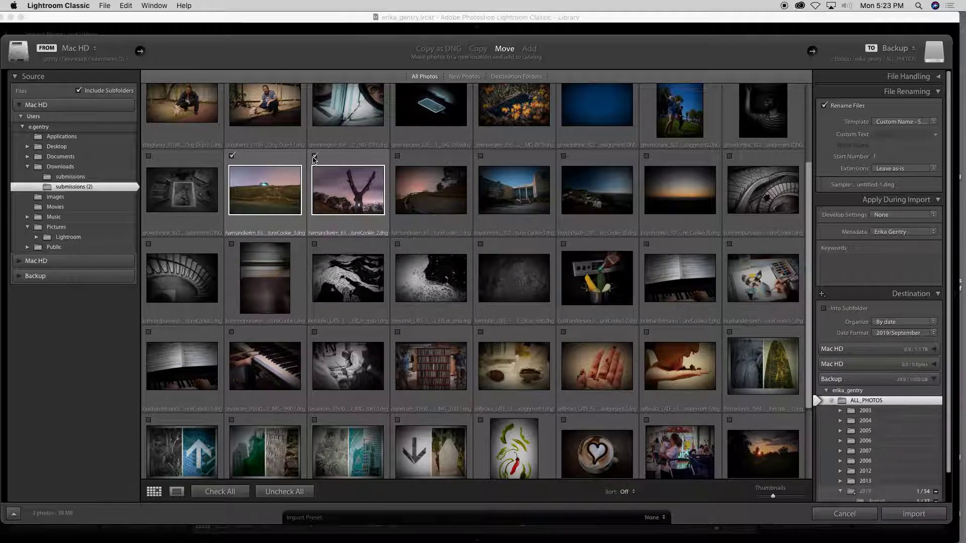
pyautogui.click(397, 157)
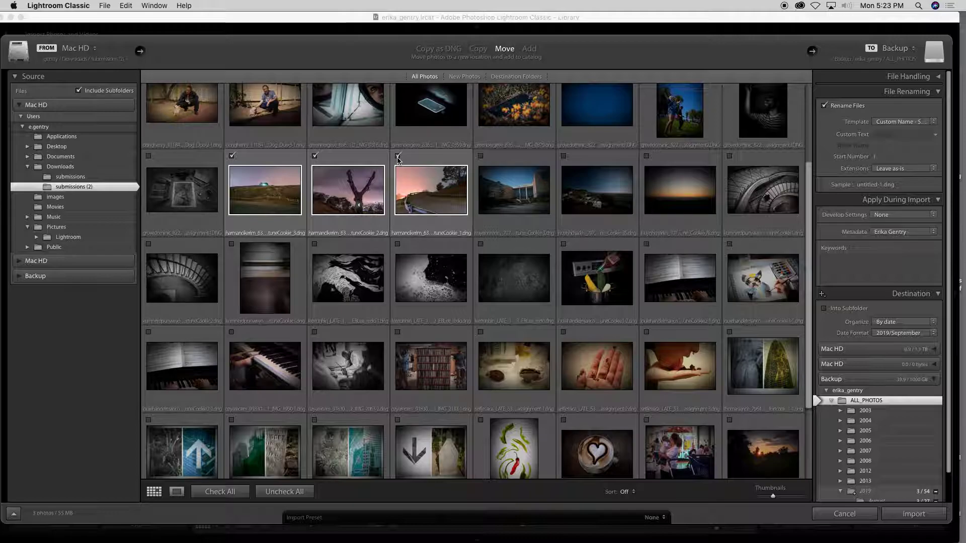
pyautogui.click(232, 157)
pyautogui.click(315, 157)
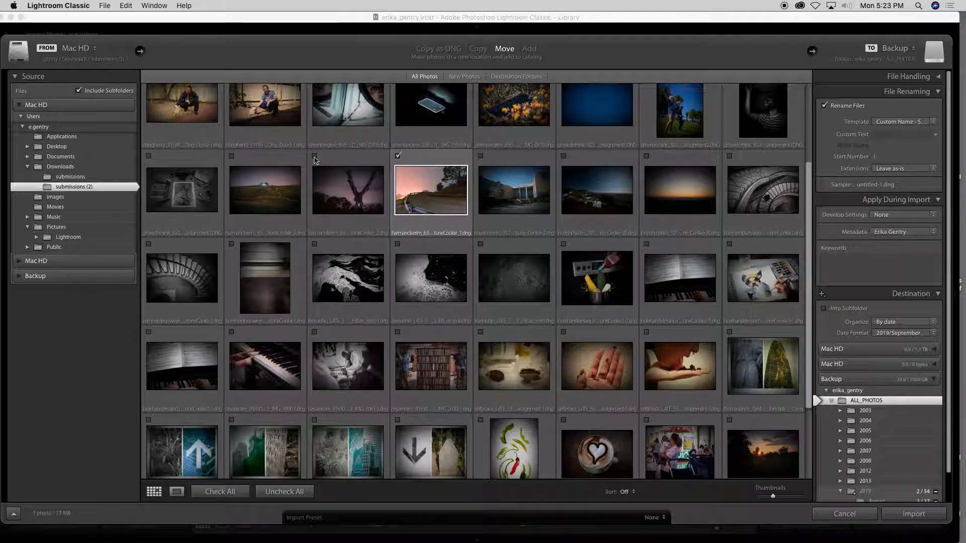
pyautogui.click(398, 156)
pyautogui.click(315, 244)
pyautogui.click(398, 245)
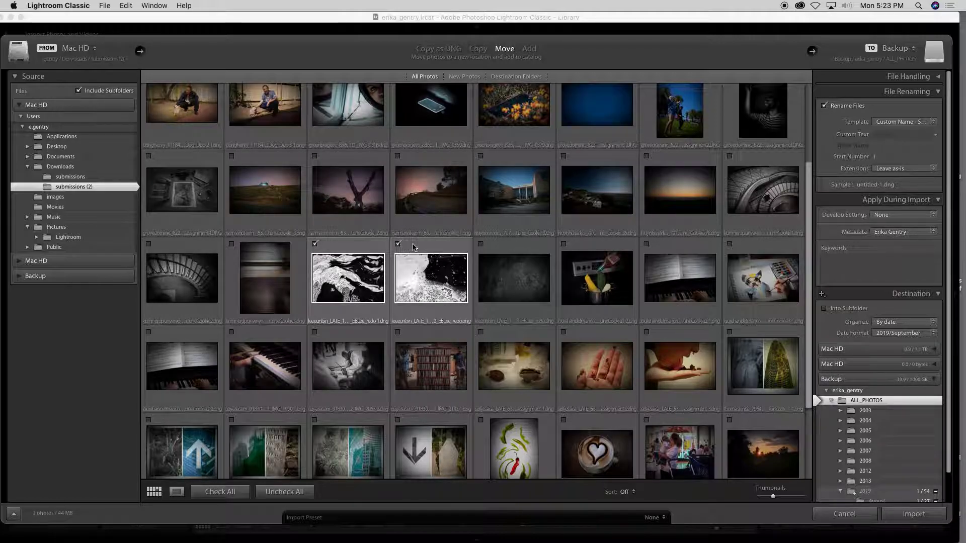
pyautogui.click(480, 245)
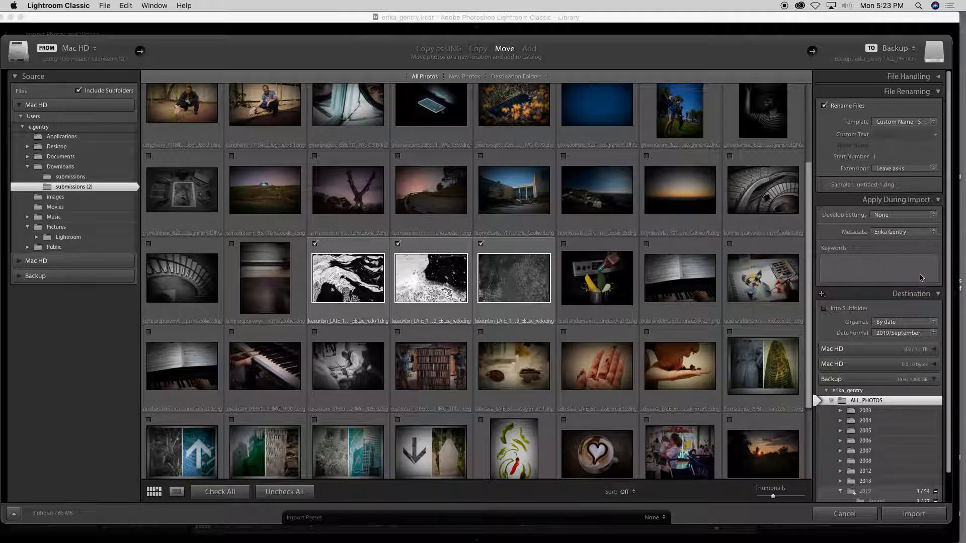
# Keep 2019/September as the destination folder date format and expand File Handling
pyautogui.scroll(-2, 923, 275)
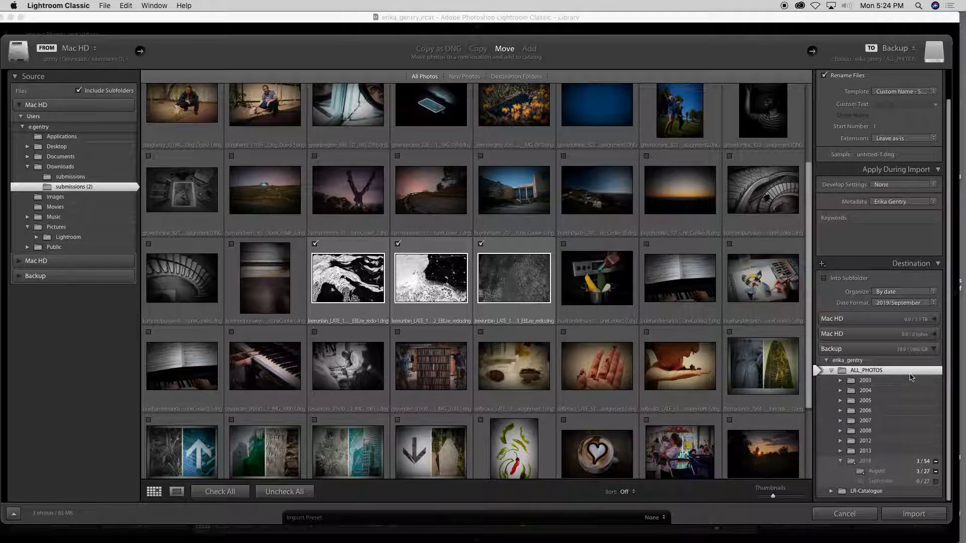
pyautogui.click(894, 304)
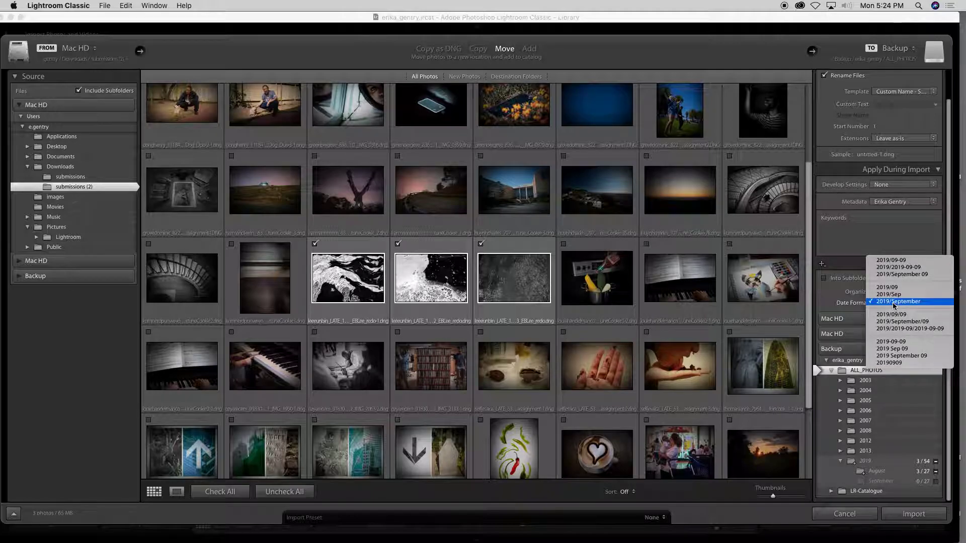
pyautogui.click(894, 303)
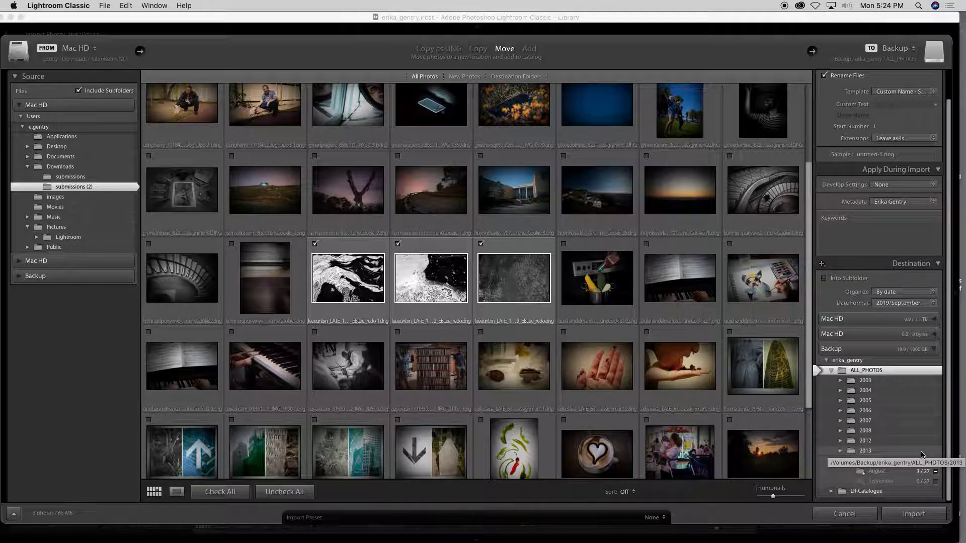
pyautogui.scroll(2, 896, 200)
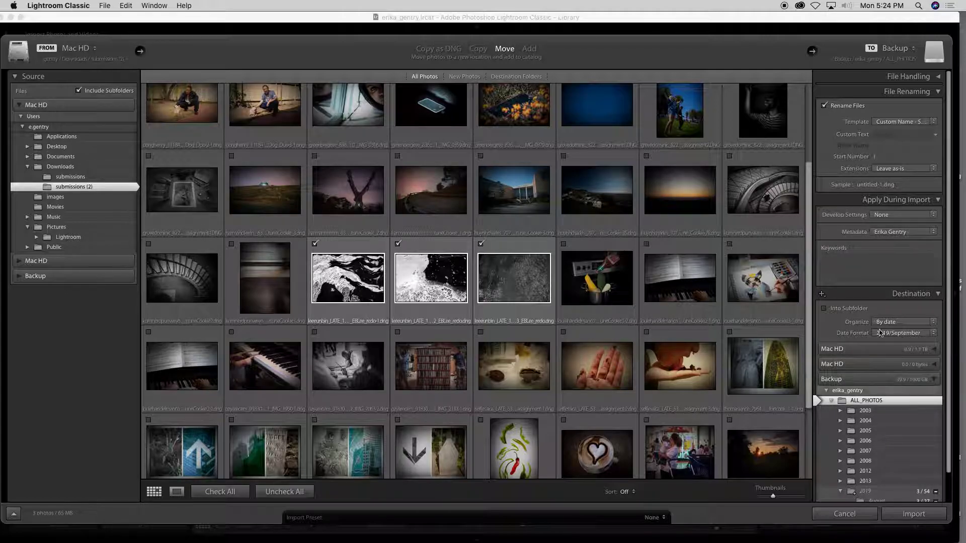
pyautogui.click(904, 80)
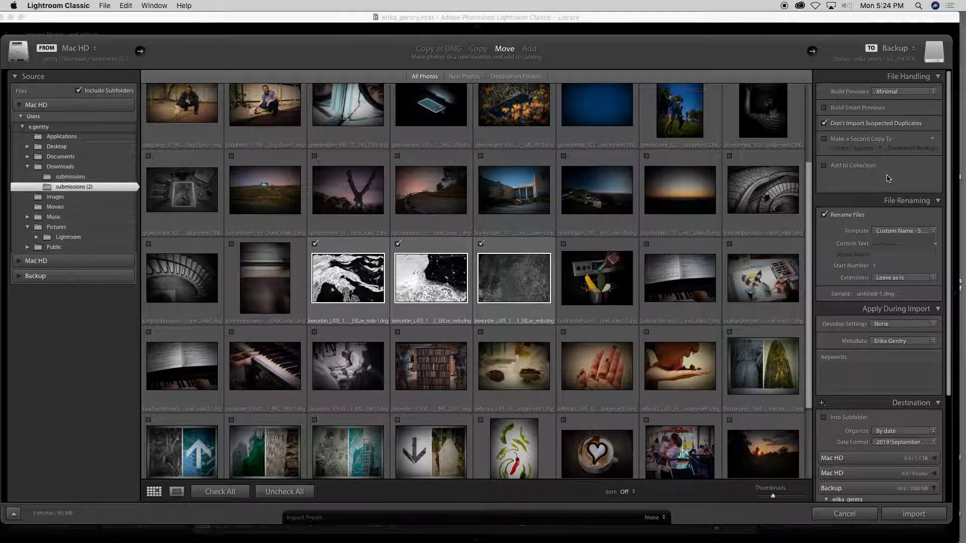
# Build Standard previews during import, with smart previews turned off
pyautogui.click(903, 92)
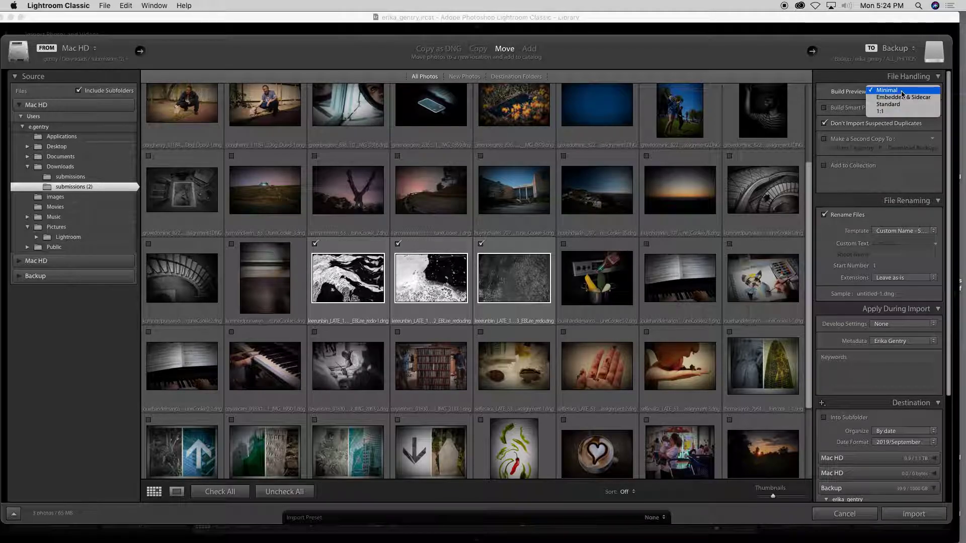
pyautogui.click(896, 104)
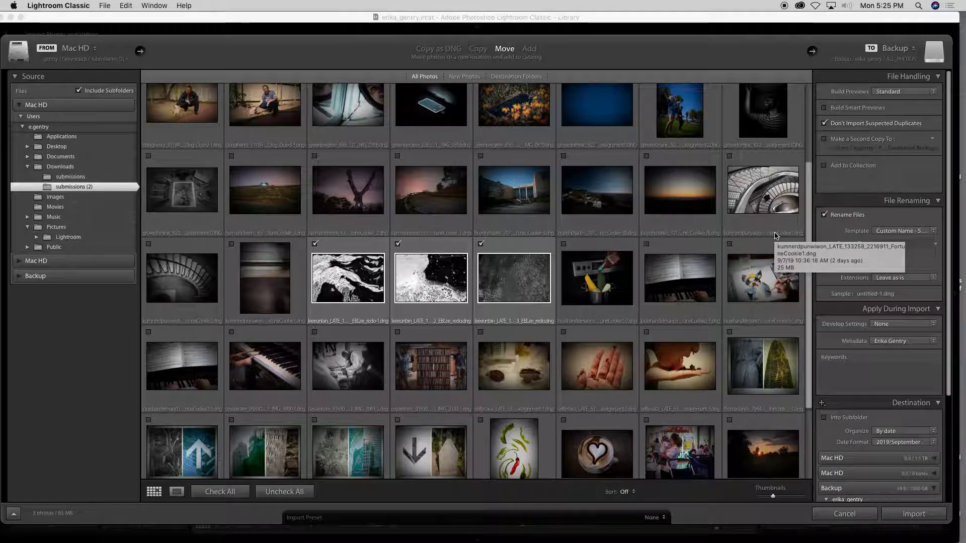
pyautogui.click(822, 108)
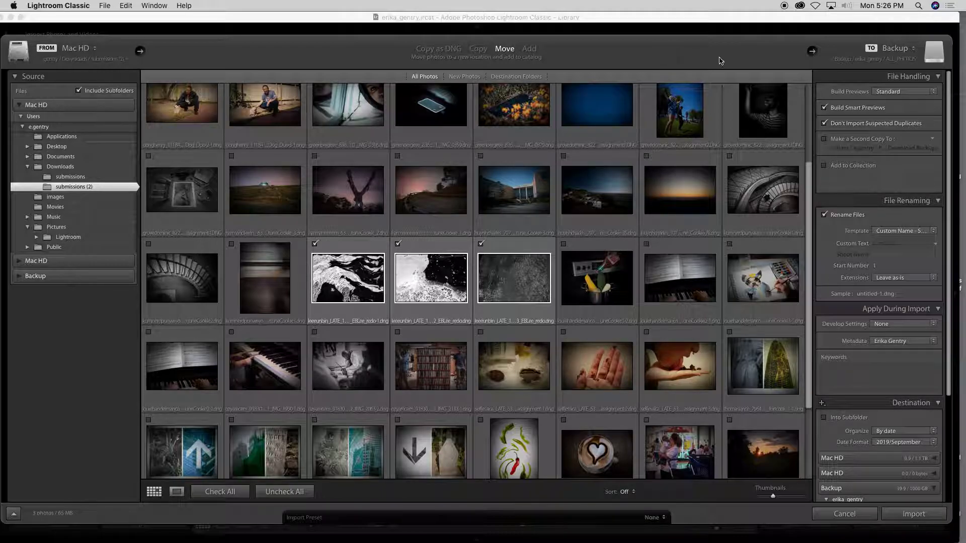
pyautogui.click(825, 108)
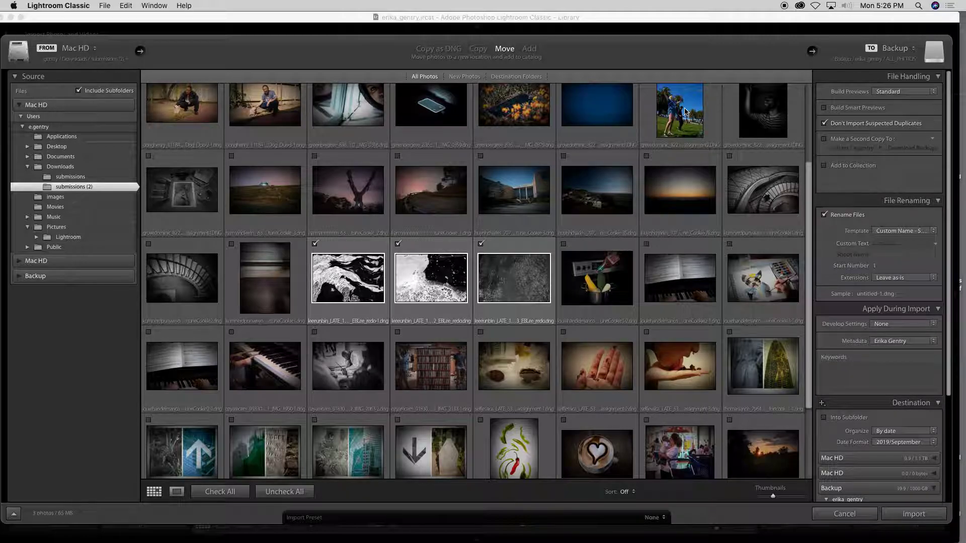
# Keep Don't Import Suspected Duplicates enabled
pyautogui.click(825, 124)
pyautogui.click(824, 125)
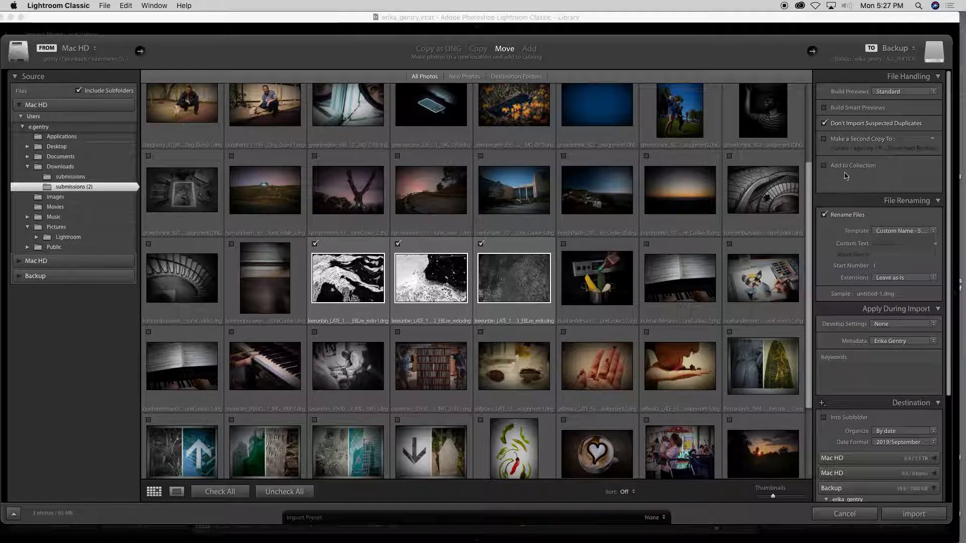
pyautogui.scroll(-4, 858, 453)
pyautogui.scroll(4, 858, 468)
# Enable Add to Collection and pick Red Car Project as the collection
pyautogui.click(824, 166)
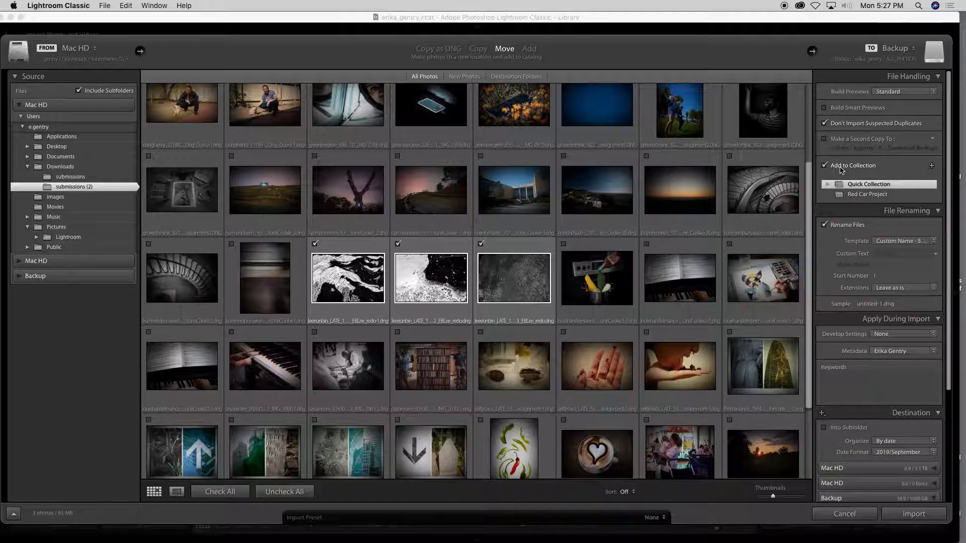
pyautogui.click(865, 195)
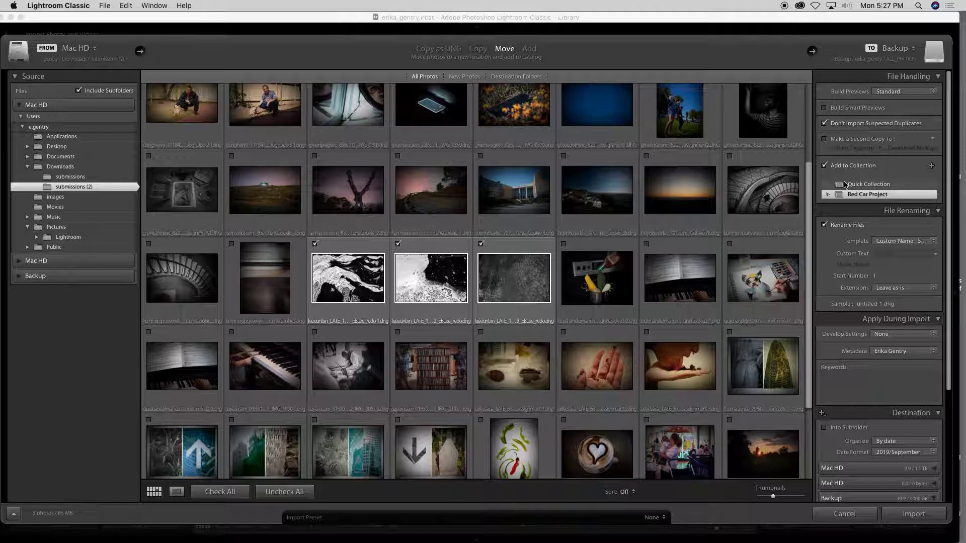
# Create a new collection named 'Burning Man' and set it as the target collection
pyautogui.click(931, 166)
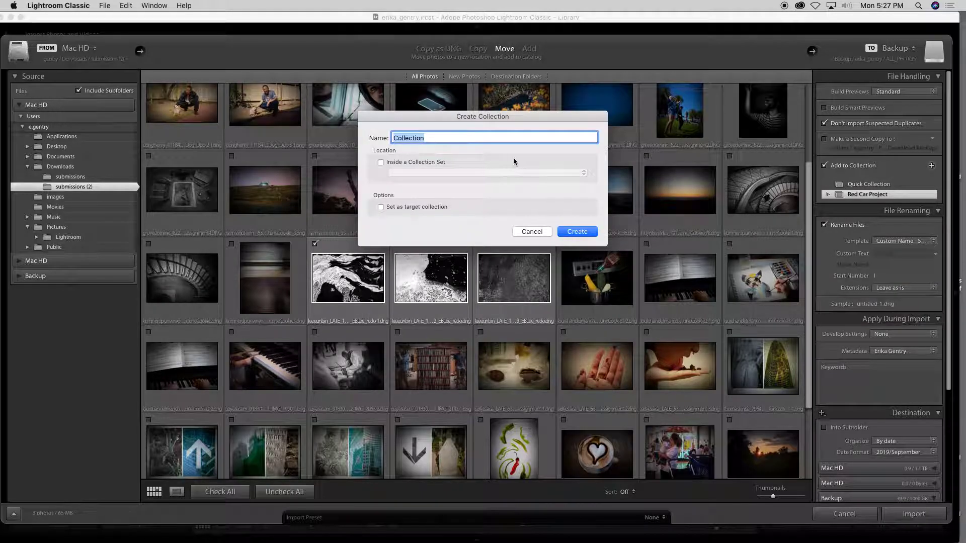
pyautogui.write('Burning Man')
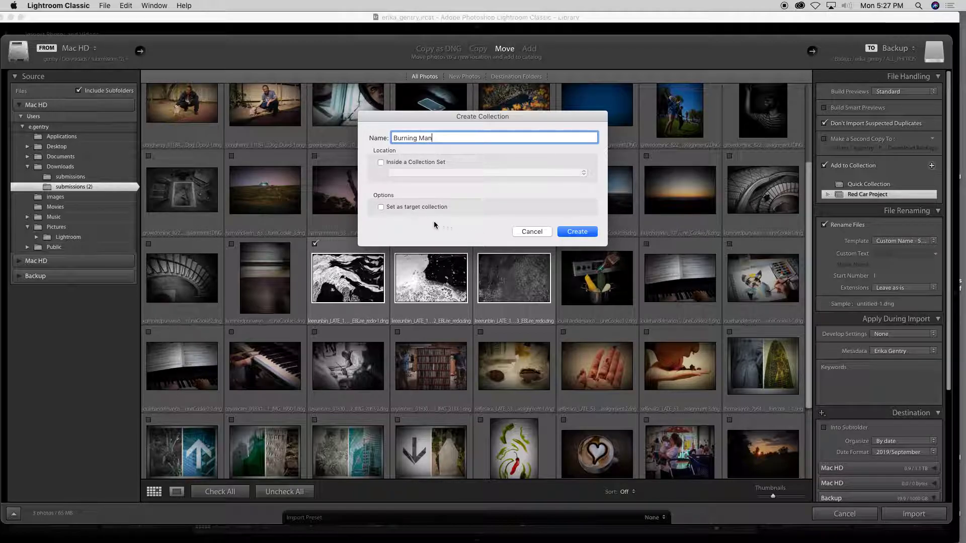
pyautogui.click(380, 208)
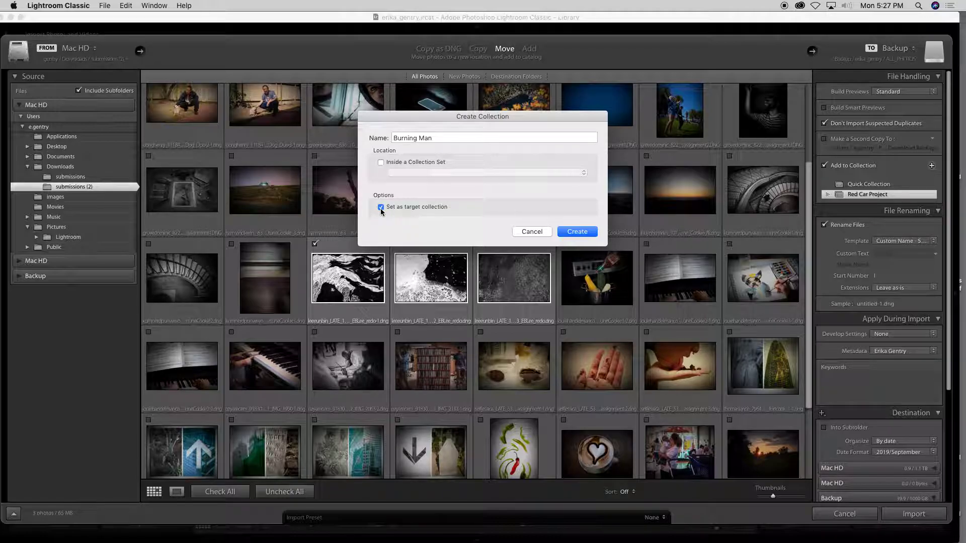
pyautogui.click(584, 231)
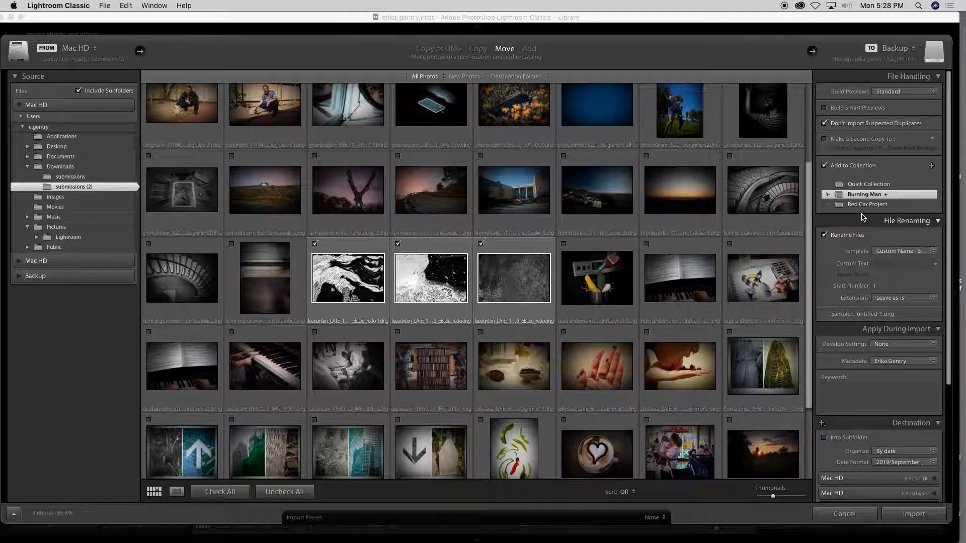
# Uncheck Add to Collection and collapse the File Handling panel
pyautogui.click(875, 166)
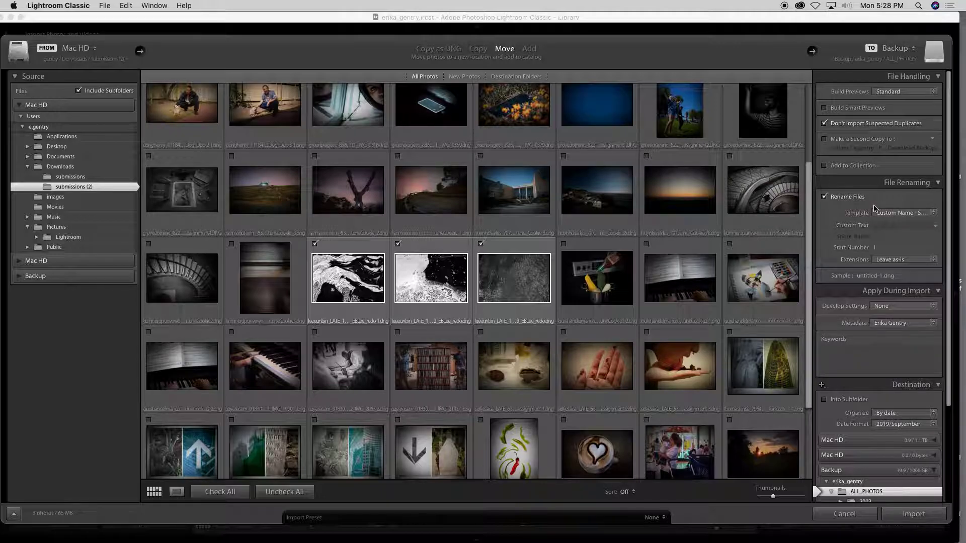
pyautogui.click(939, 77)
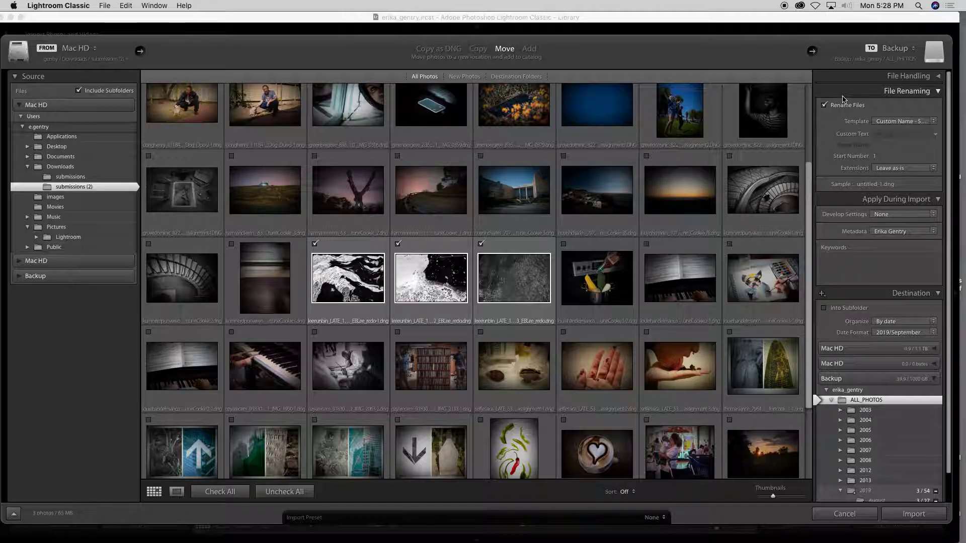
# Set the renaming template to Custom Name - Sequence with custom text 'oceanbeach'
pyautogui.click(895, 122)
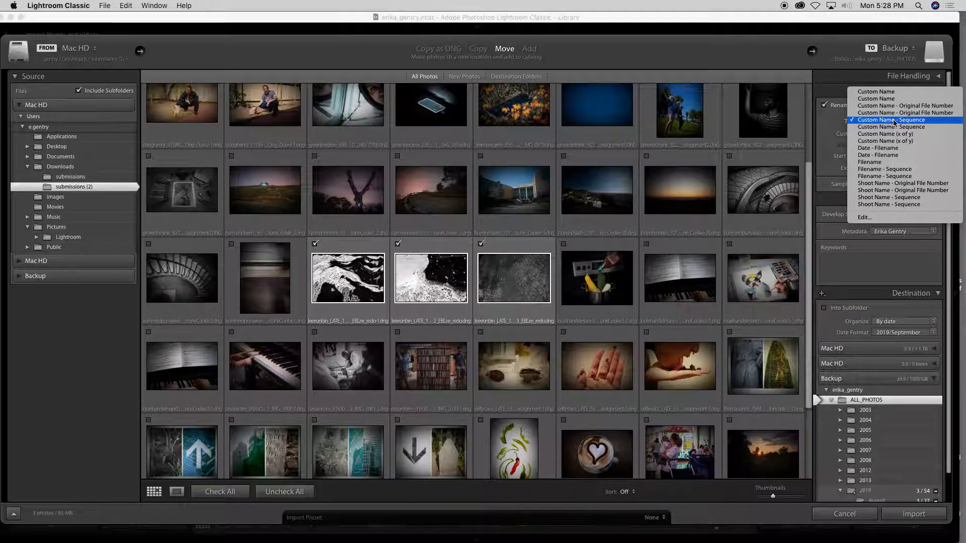
pyautogui.click(894, 114)
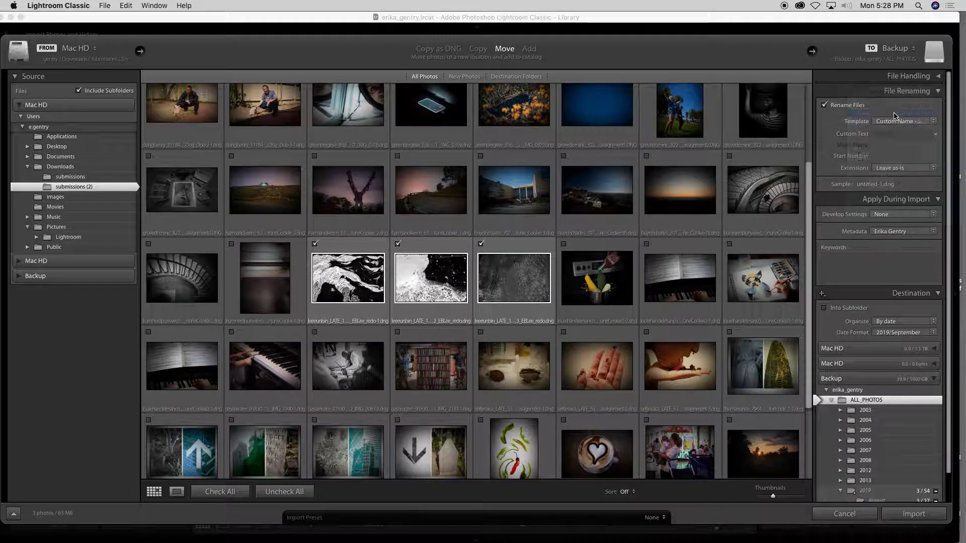
pyautogui.click(896, 121)
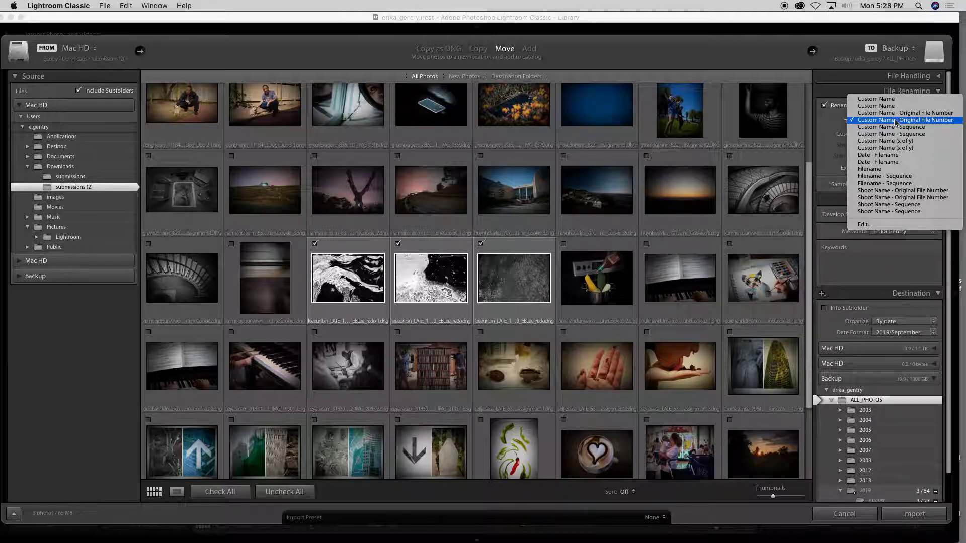
pyautogui.click(895, 128)
pyautogui.click(902, 133)
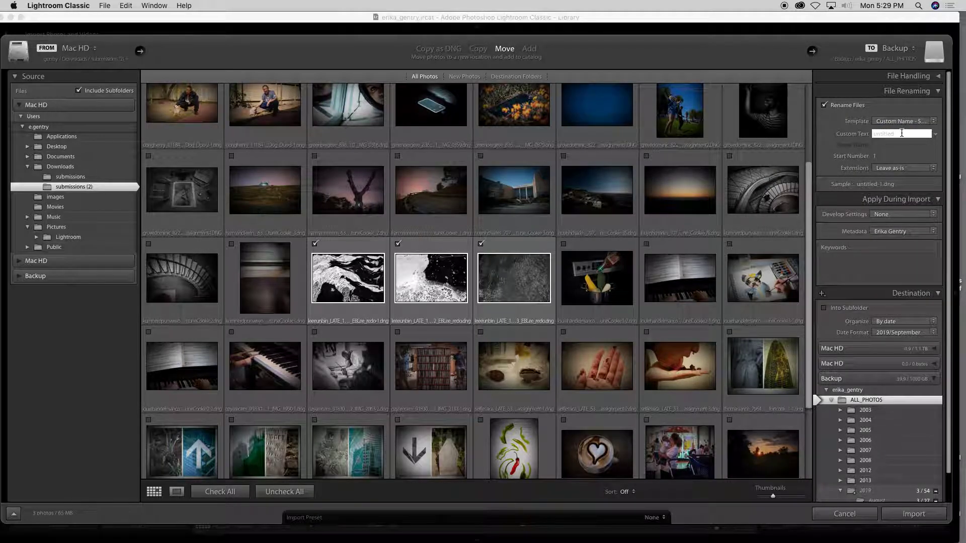
pyautogui.write('oceanbeach')
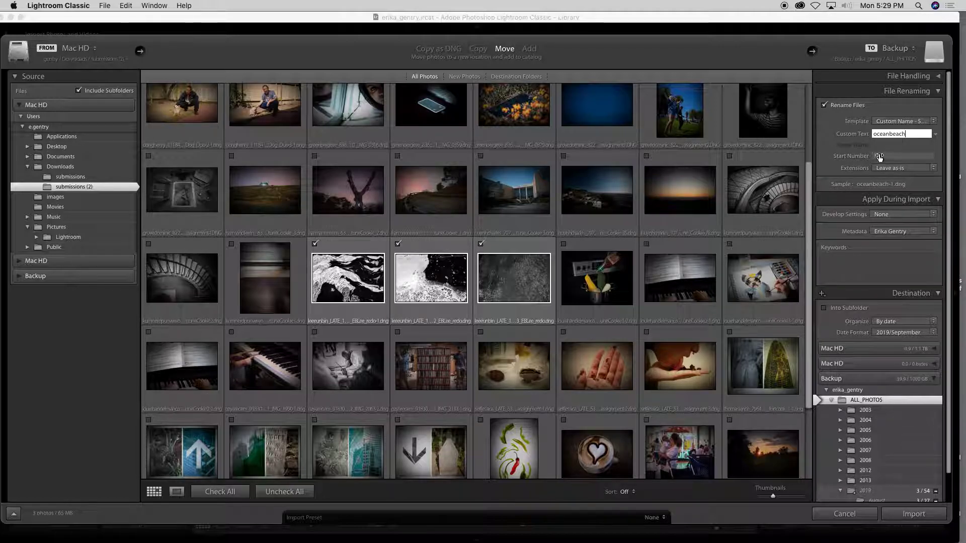
pyautogui.click(930, 156)
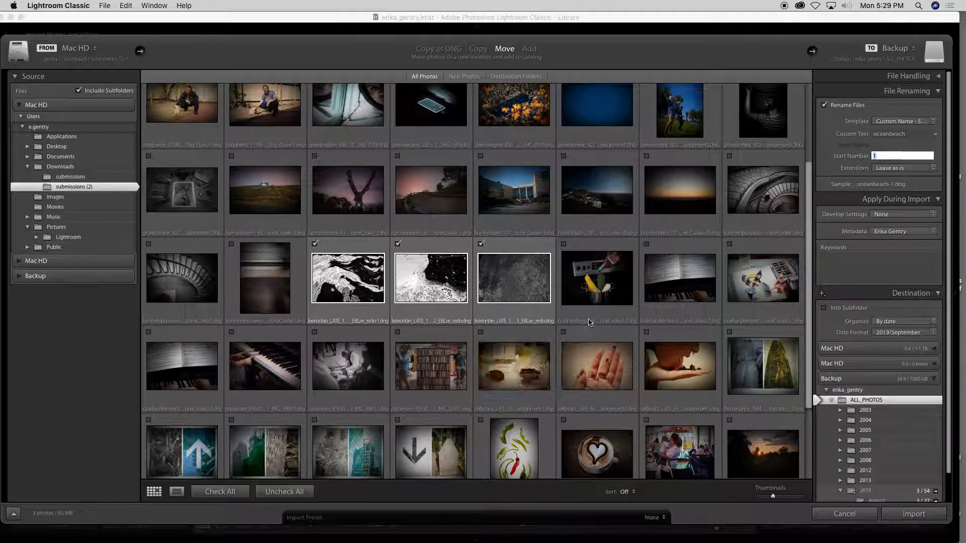
# Set the Start Number to 26 and keep Extensions as Leave as-is
pyautogui.scroll(-2, 595, 248)
pyautogui.scroll(-3, 596, 248)
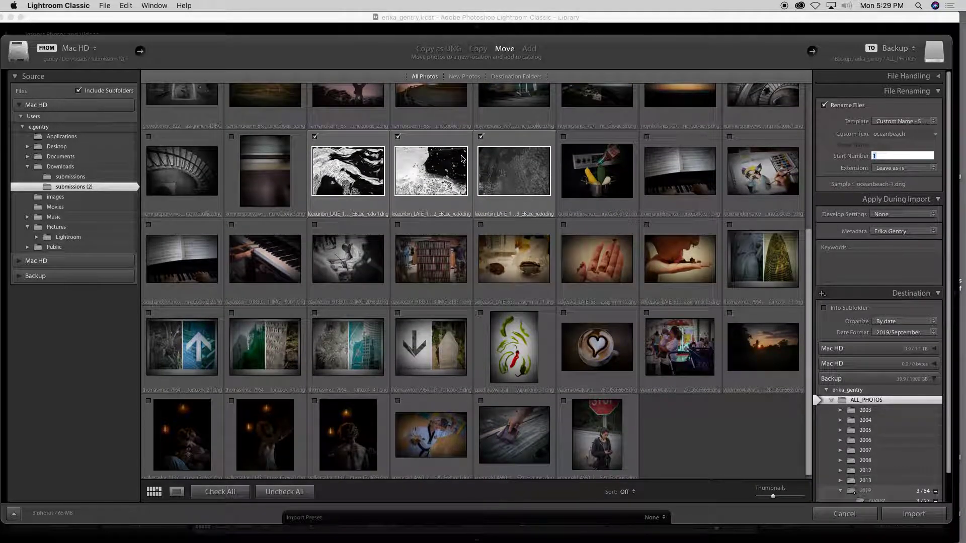
pyautogui.scroll(3, 539, 284)
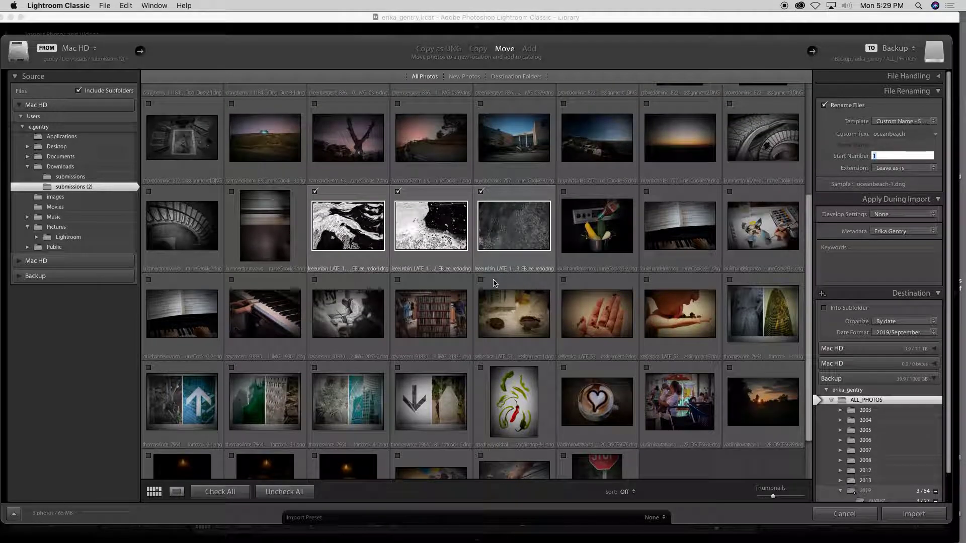
pyautogui.scroll(2, 491, 288)
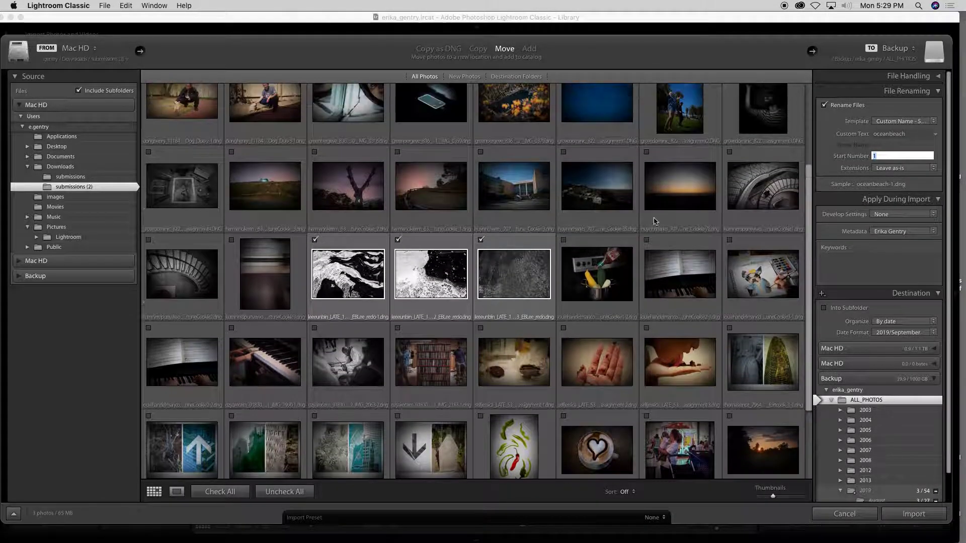
pyautogui.write('26')
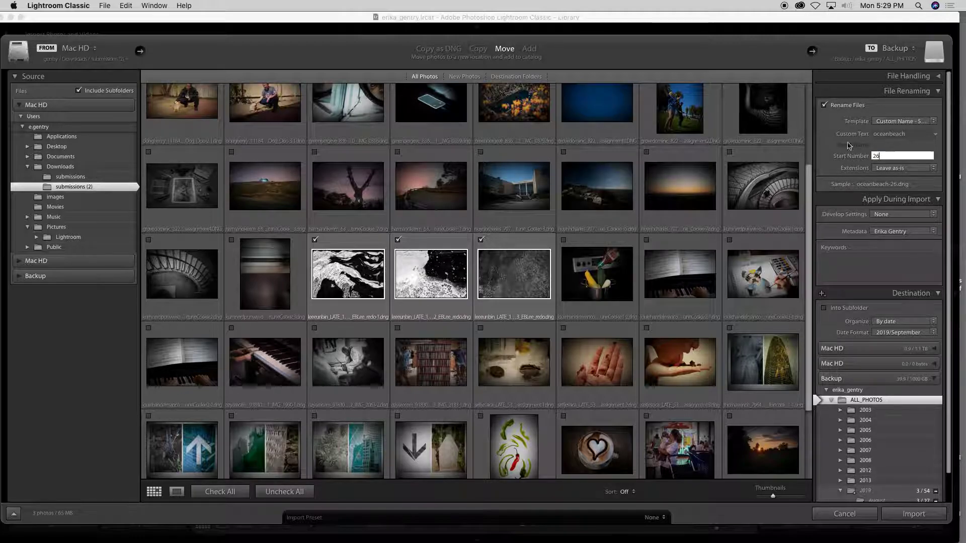
pyautogui.click(903, 168)
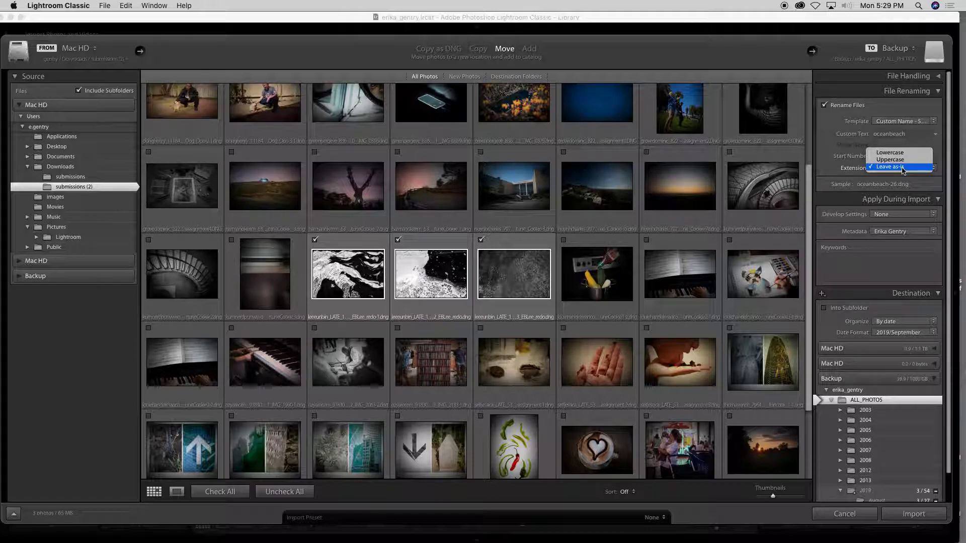
pyautogui.click(904, 169)
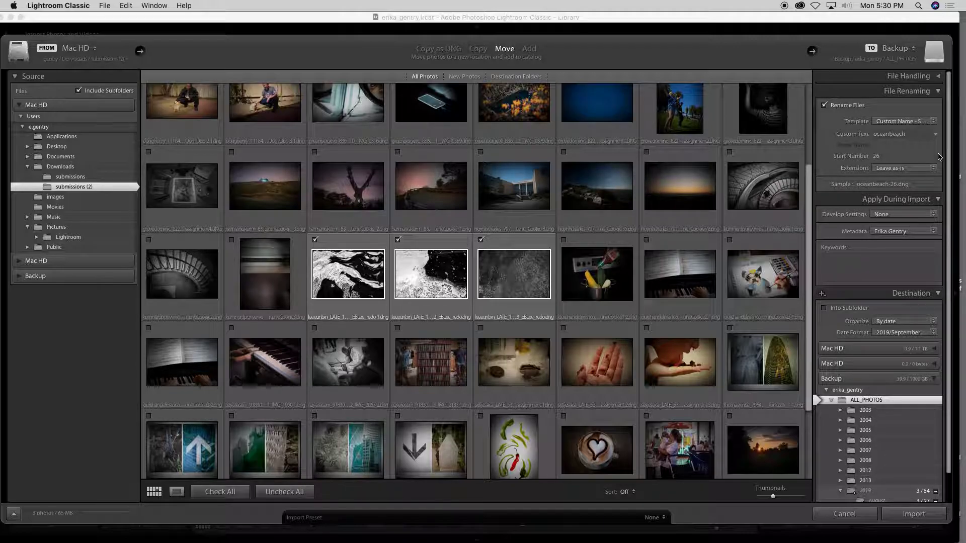
# Review the develop presets and leave the import's Develop Settings at None
pyautogui.scroll(-1, 927, 260)
pyautogui.scroll(-3, 927, 260)
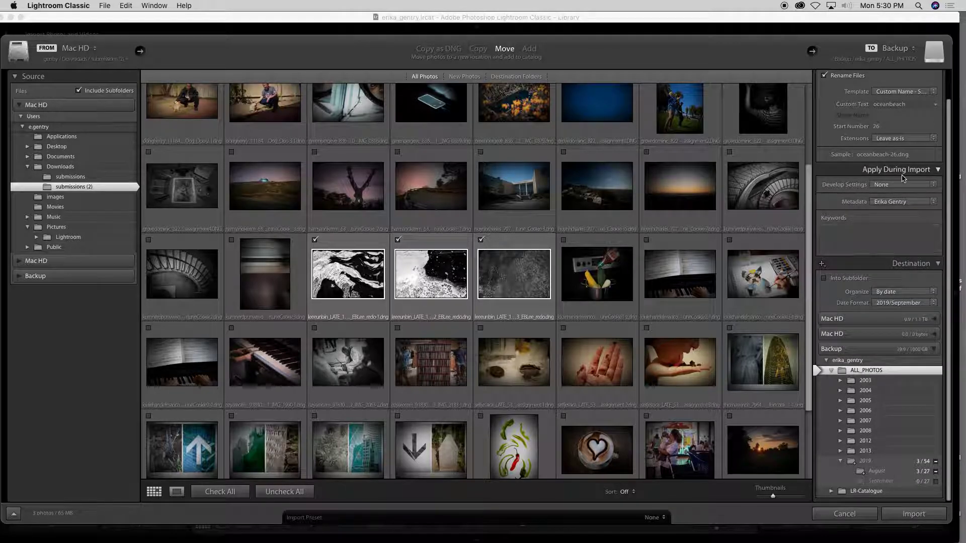
pyautogui.click(902, 186)
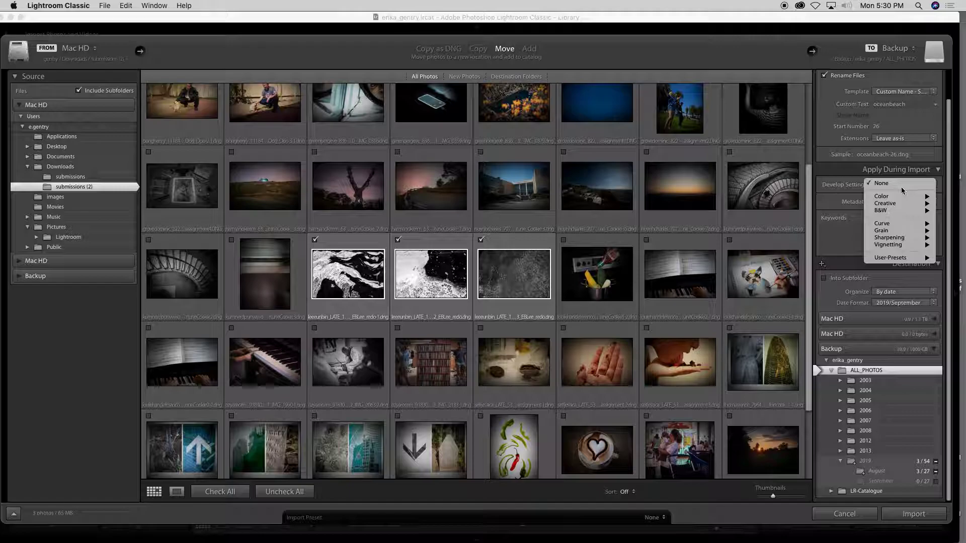
pyautogui.moveTo(900, 199)
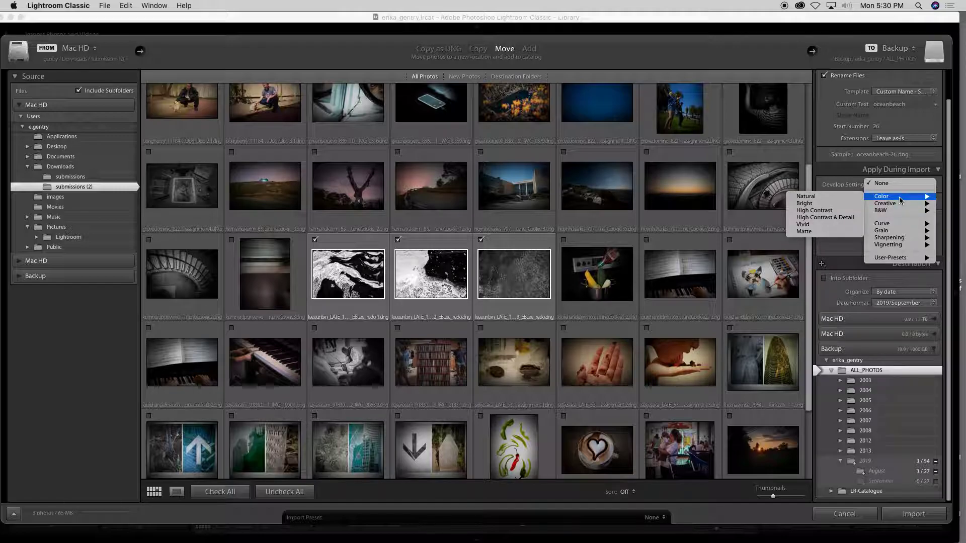
pyautogui.click(866, 173)
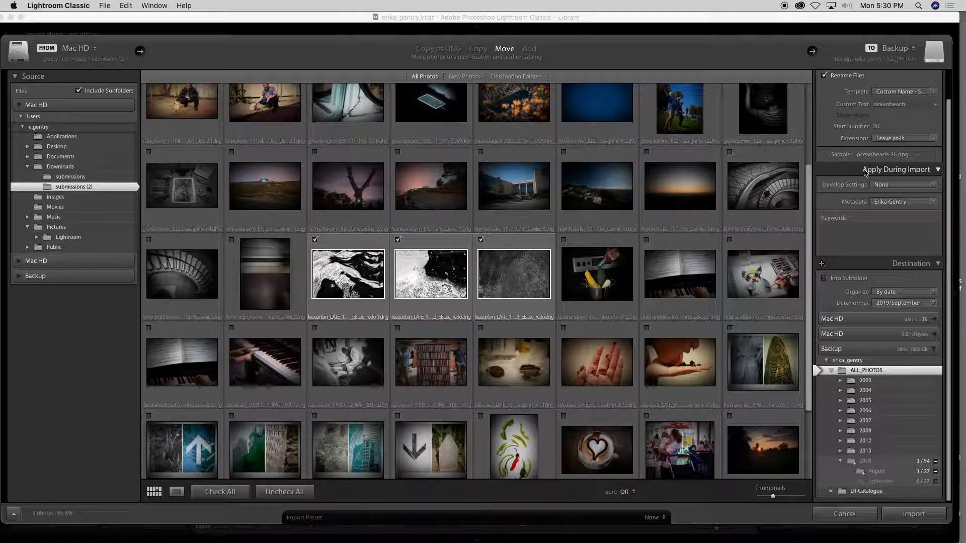
pyautogui.click(904, 186)
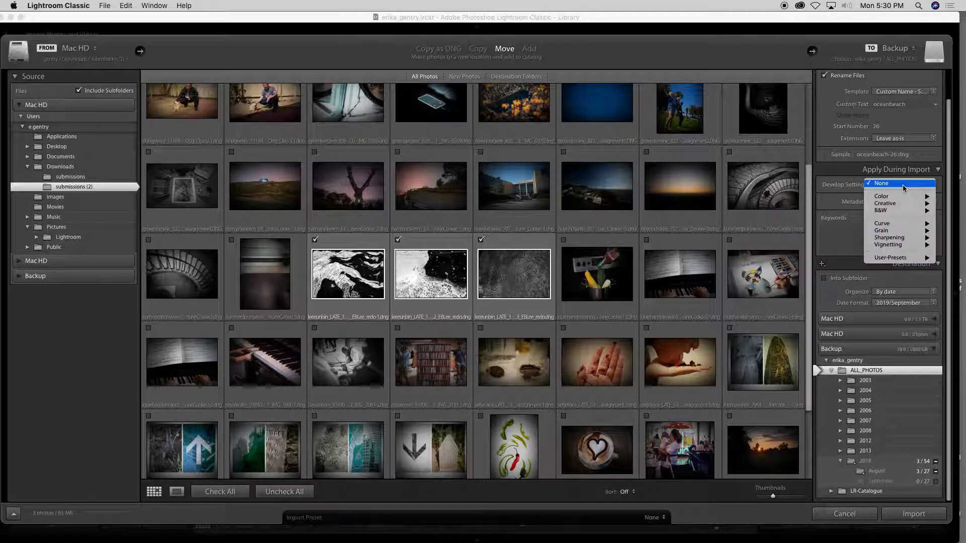
pyautogui.click(903, 184)
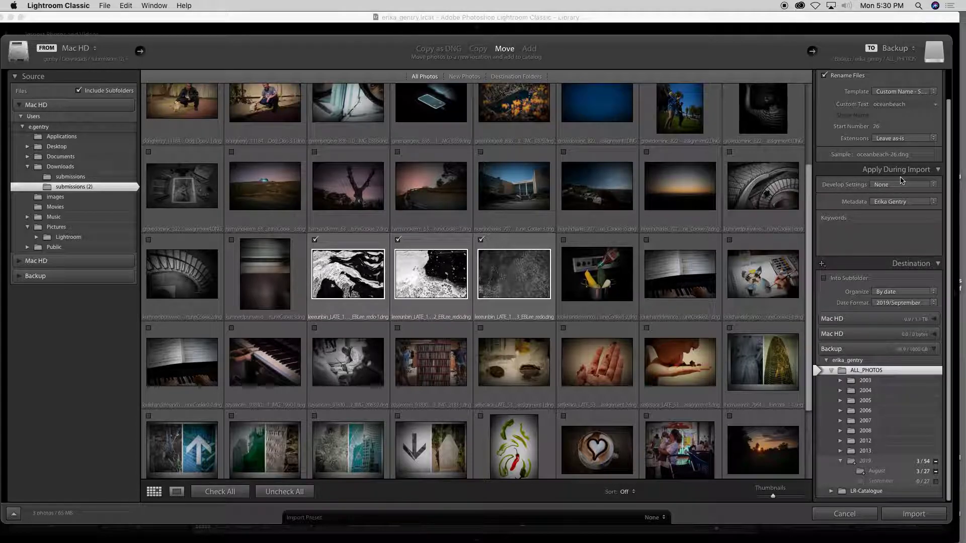
pyautogui.click(899, 185)
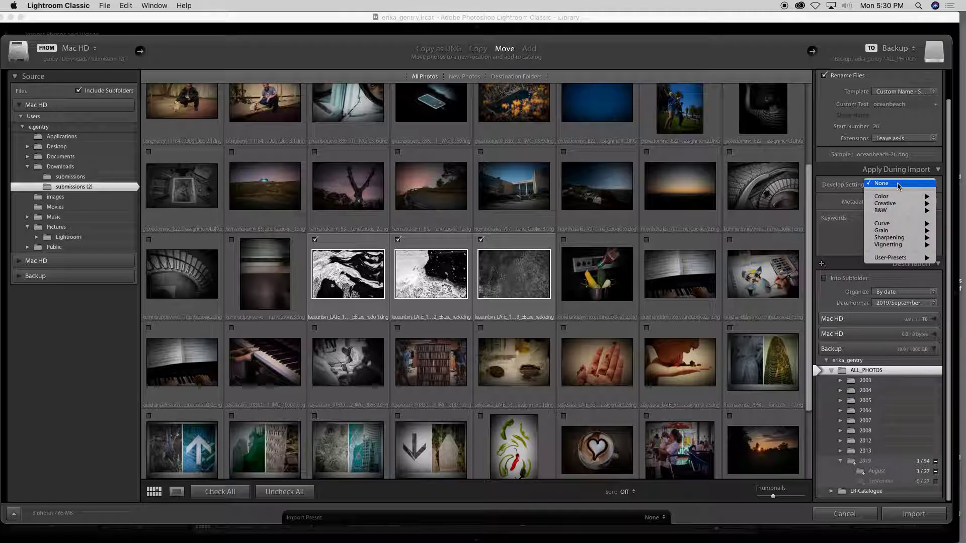
pyautogui.click(899, 185)
# Open the Metadata preset list under Apply During Import
pyautogui.click(896, 202)
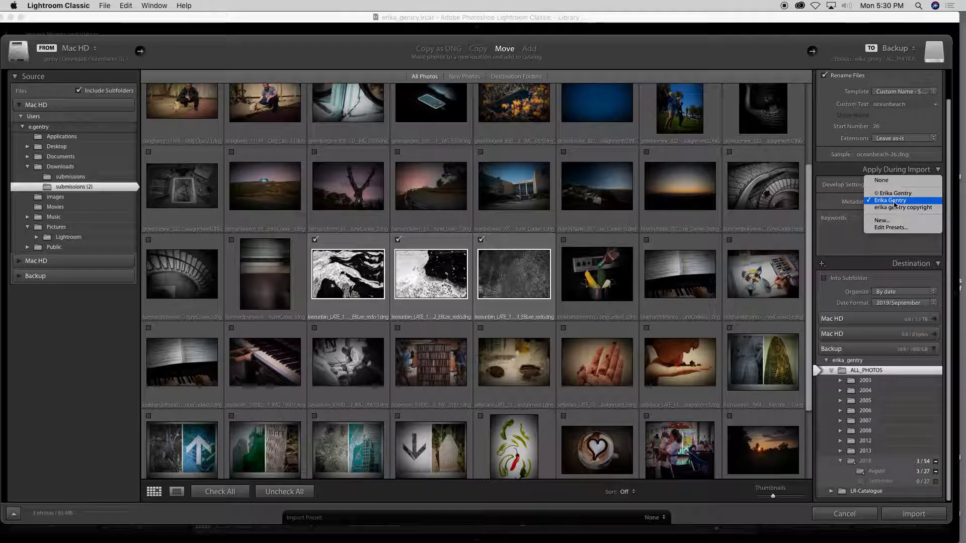
pyautogui.click(826, 205)
pyautogui.click(893, 204)
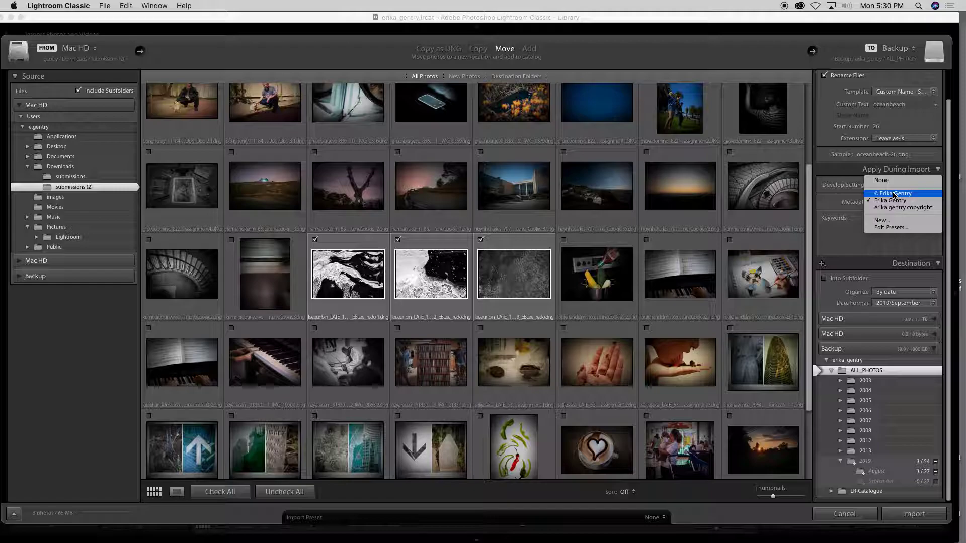
# Start a new metadata preset named with the photographer's name and 'Copyright 2019'
pyautogui.click(883, 222)
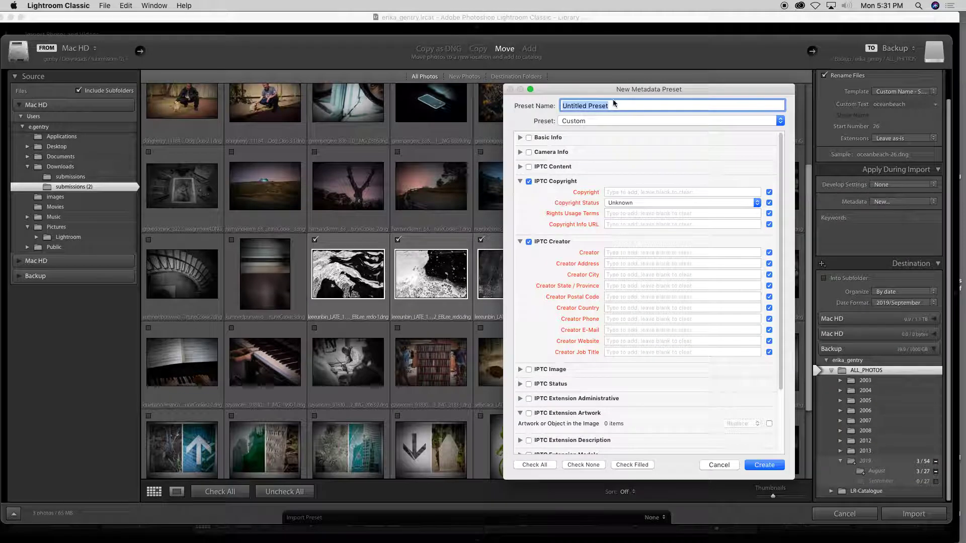
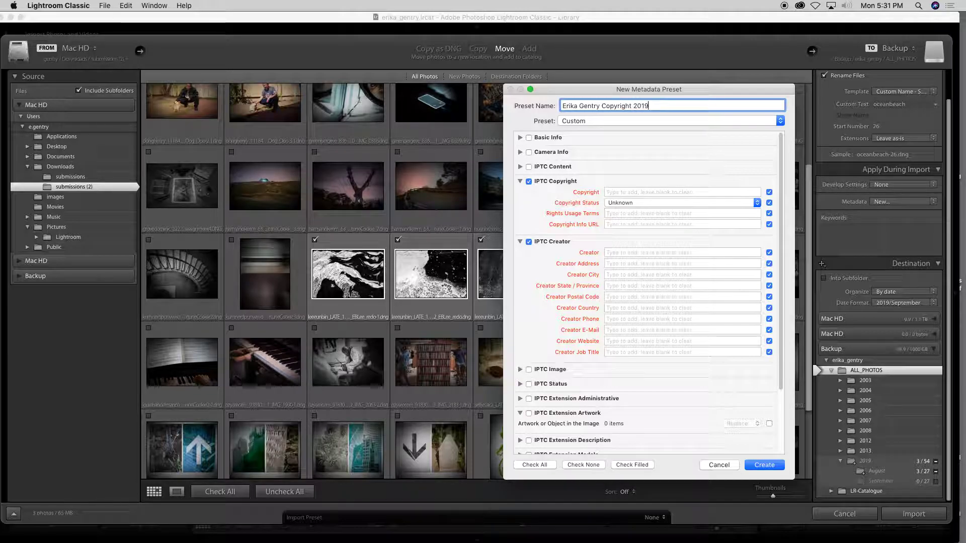
# Enter a © copyright notice with the photographer's name in the Copyright field
pyautogui.click(614, 192)
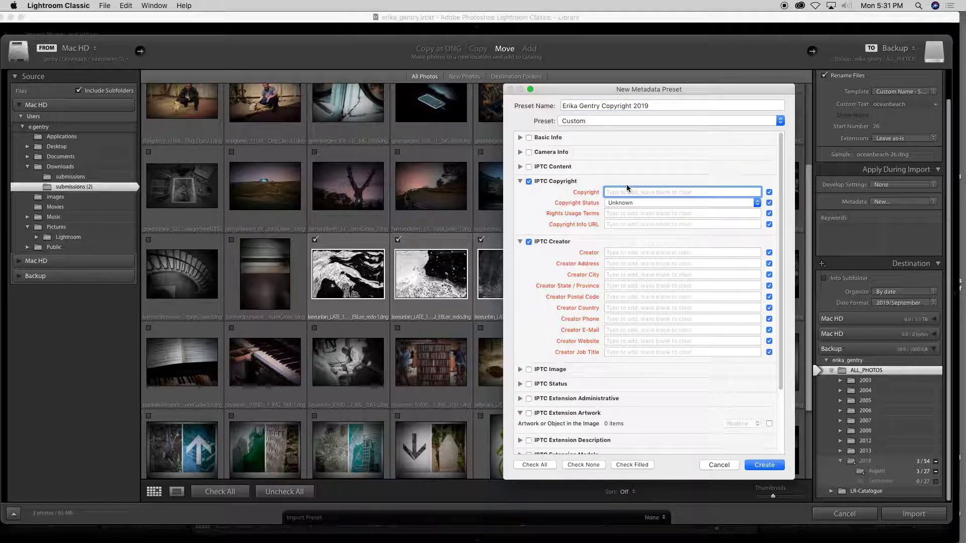
pyautogui.click(628, 204)
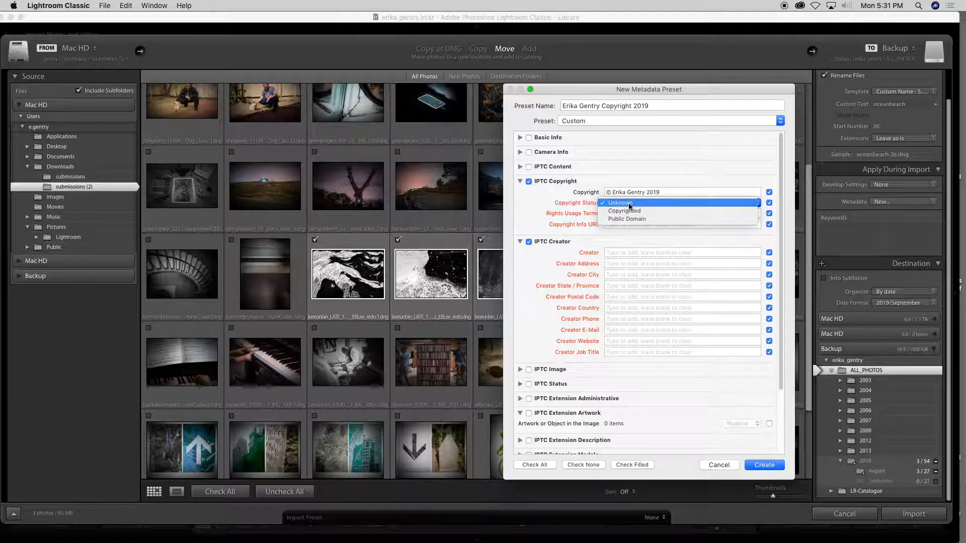
# Keep Copyright Status Unknown and enter the photographer's contact-page URL as Rights Usage Terms
pyautogui.click(629, 204)
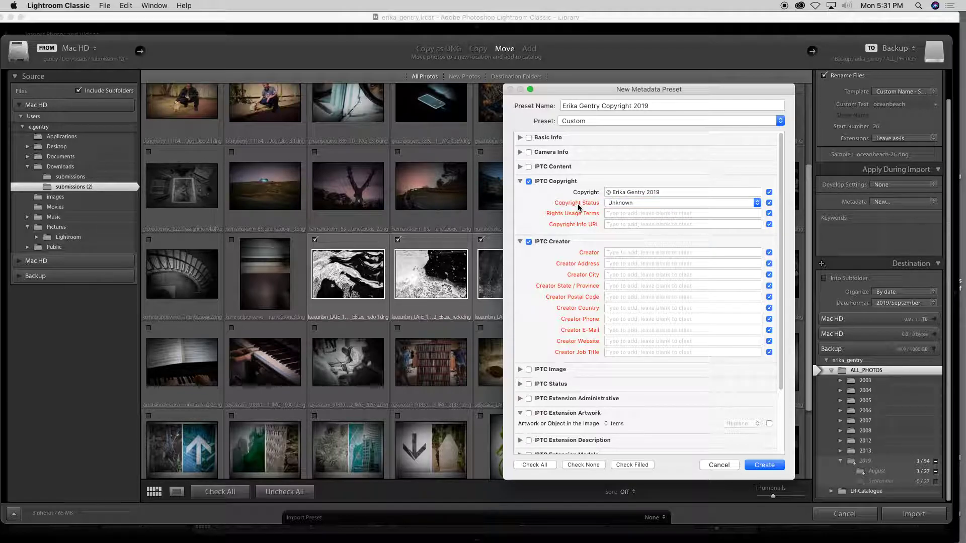
pyautogui.click(647, 214)
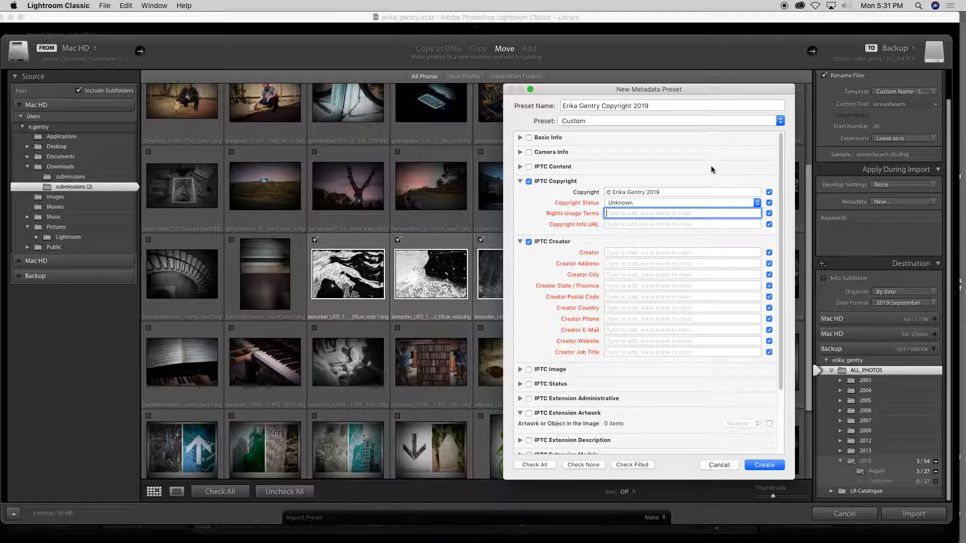
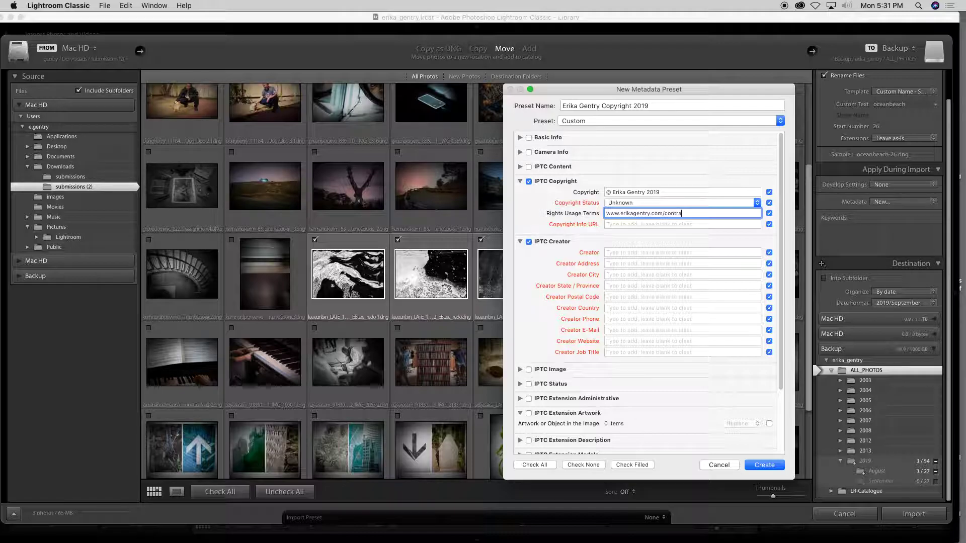
pyautogui.write('ctct')
# Enter the photographer's website as the Copyright Info URL
pyautogui.click(626, 226)
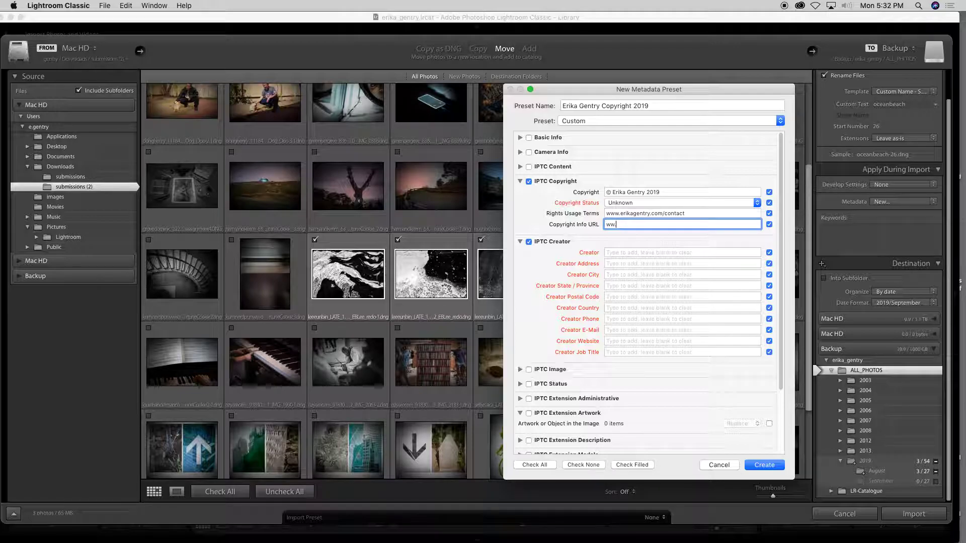
pyautogui.write('com')
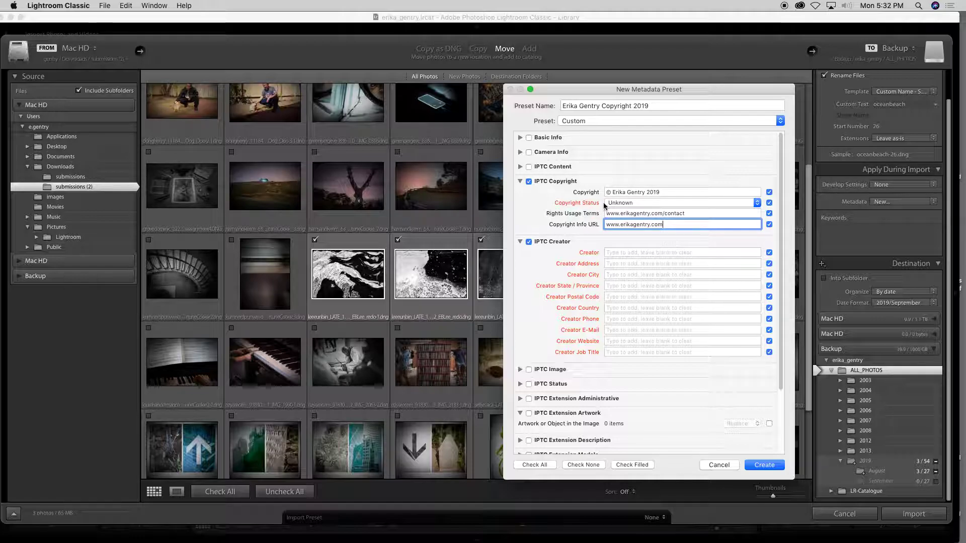
pyautogui.click(622, 253)
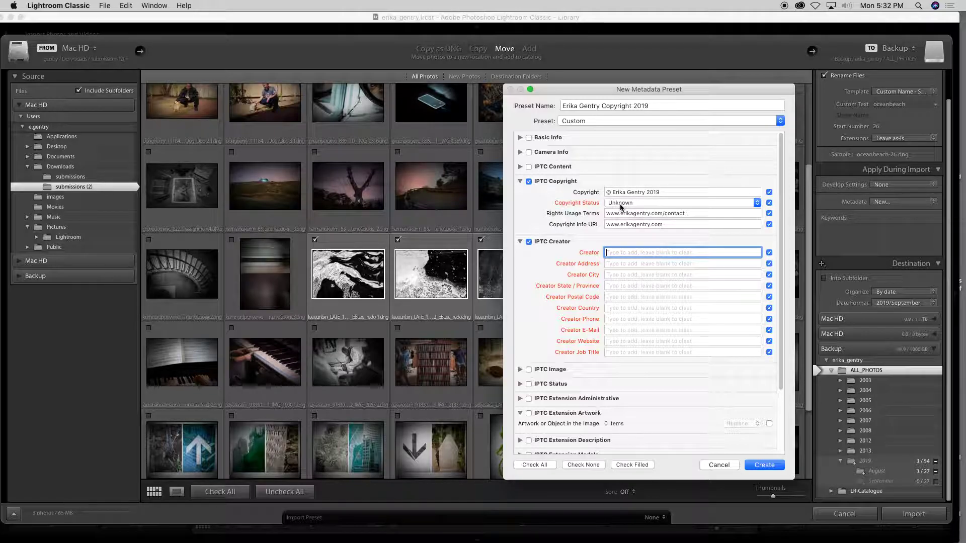
# Fill in the creator's name, city San Francisco and state C
pyautogui.press('Tab')
pyautogui.press('Tab')
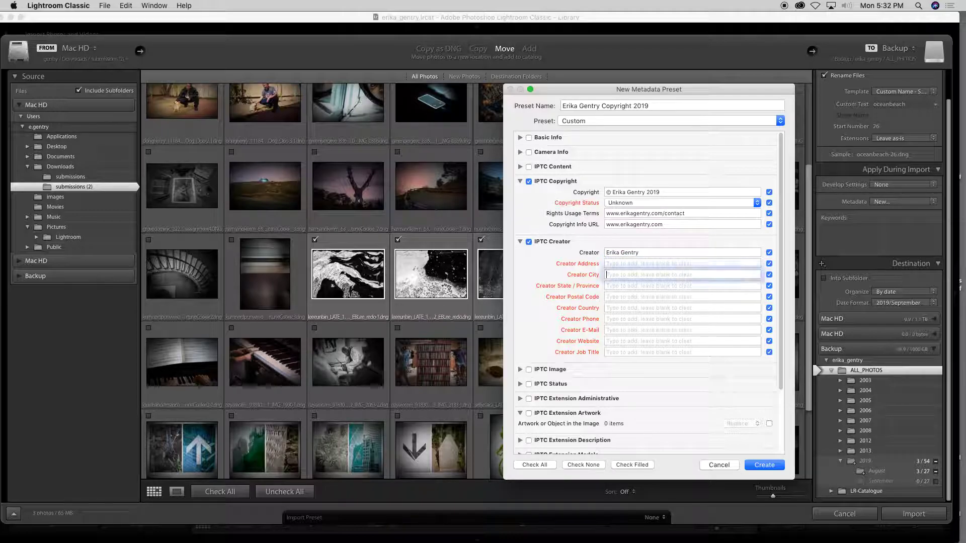
pyautogui.write('San Francisco')
pyautogui.press('Tab')
pyautogui.write('C')
pyautogui.press('Tab')
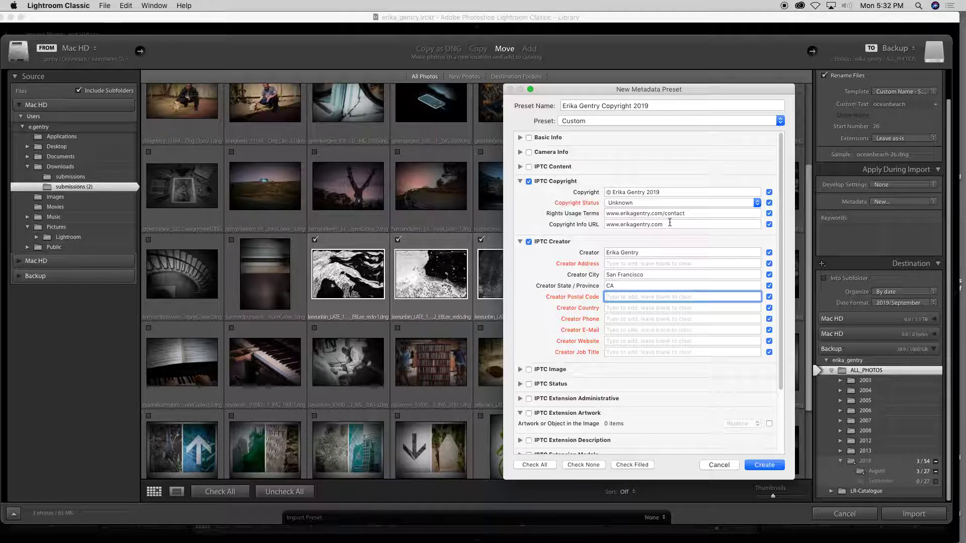
# Add the creator's phone number, e-mail address and website
pyautogui.click(614, 319)
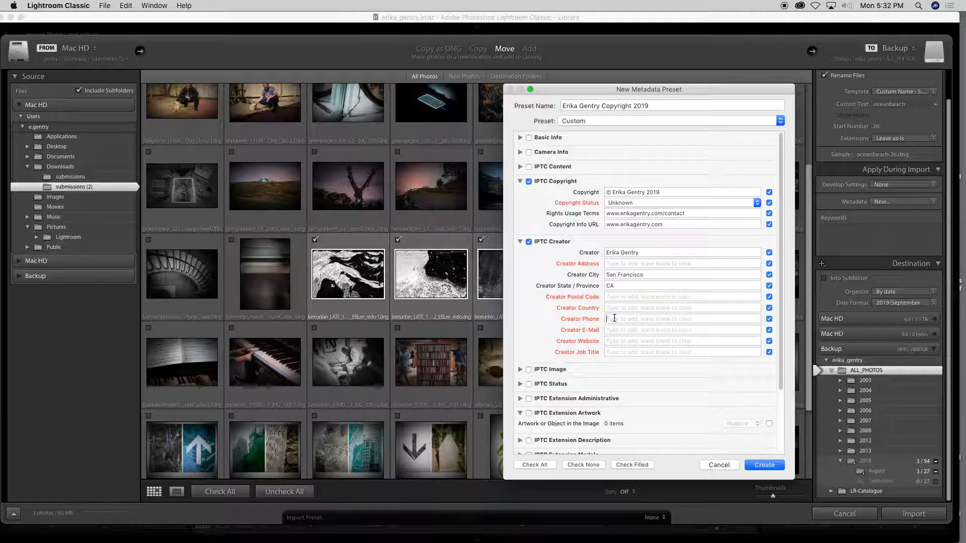
pyautogui.click(623, 330)
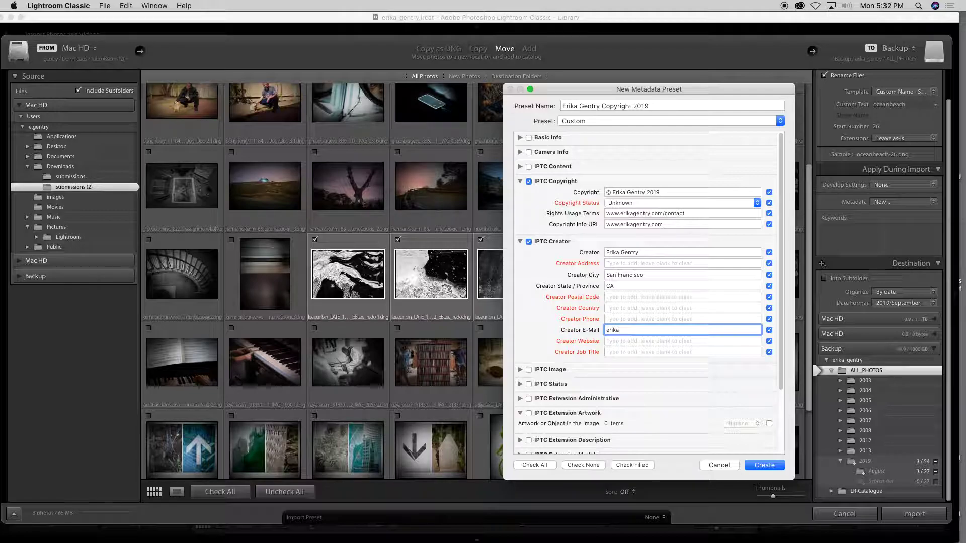
pyautogui.click(615, 320)
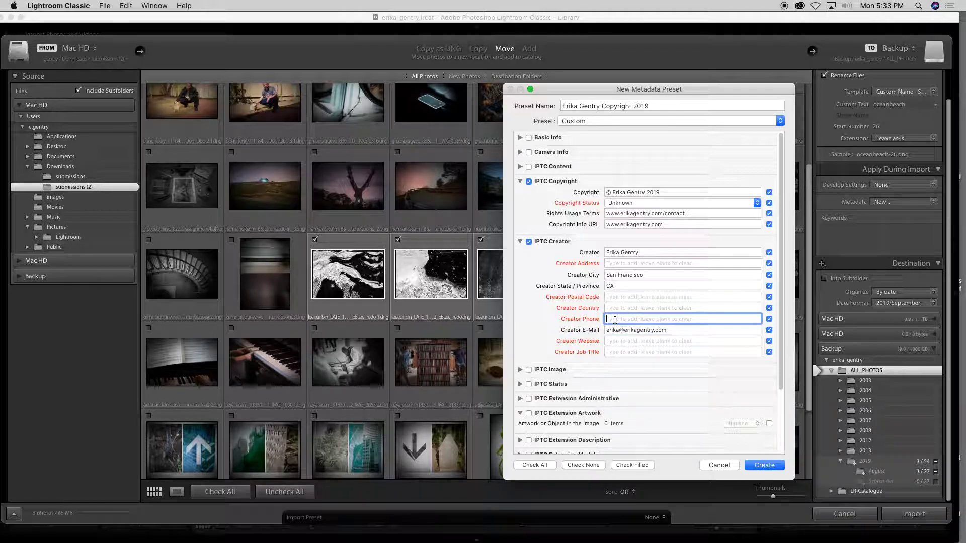
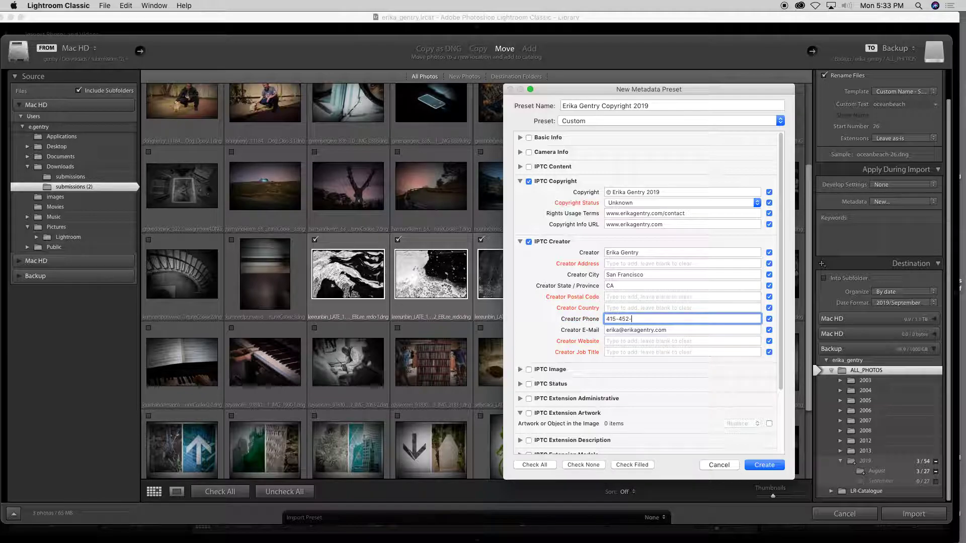
pyautogui.scroll(-3, 649, 311)
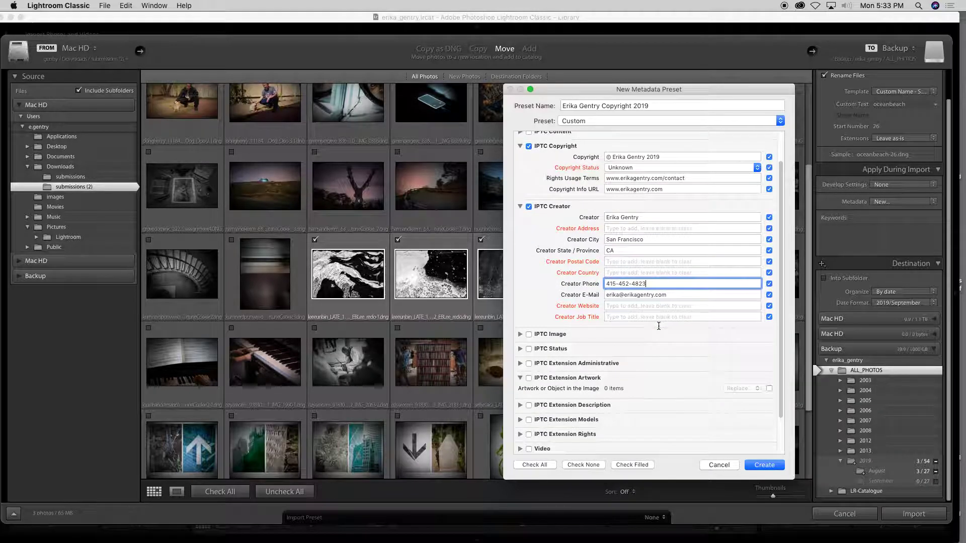
pyautogui.click(640, 306)
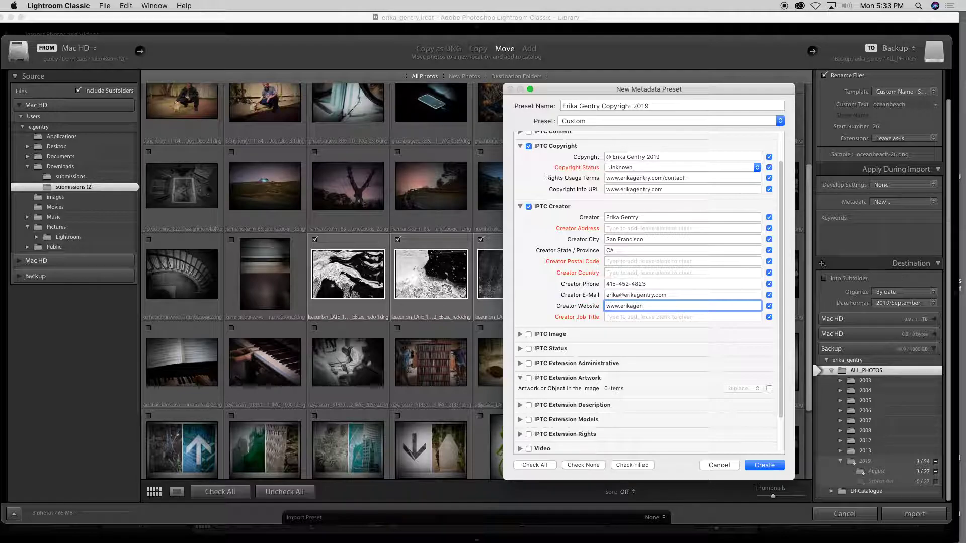
pyautogui.scroll(-3, 678, 331)
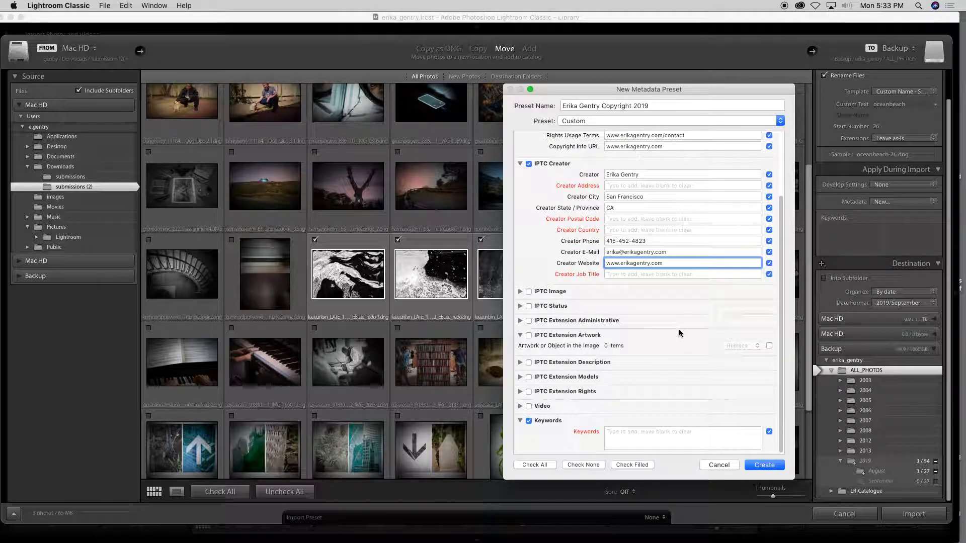
pyautogui.scroll(4, 692, 386)
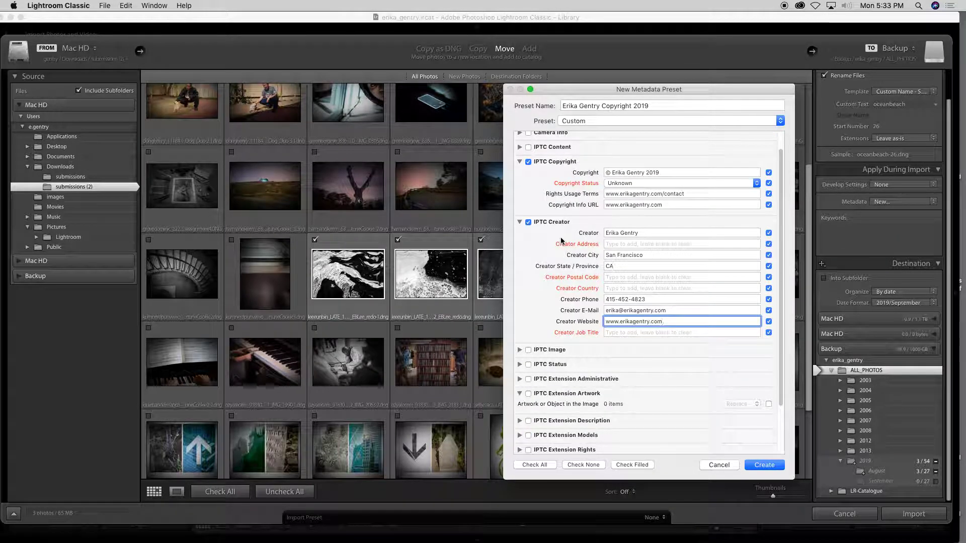
# Collapse the IPTC Copyright and Creator sections and move the preset window aside
pyautogui.click(522, 160)
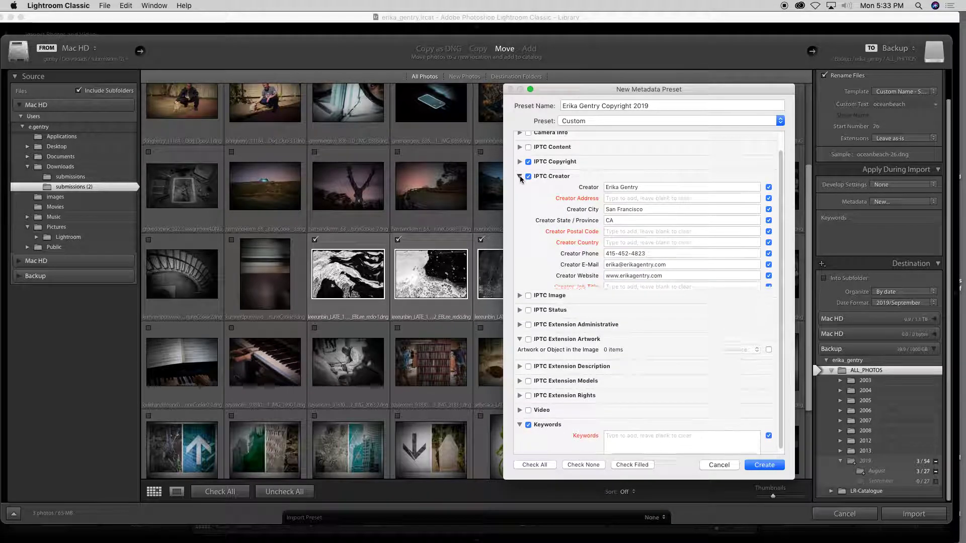
pyautogui.click(520, 176)
pyautogui.click(642, 351)
pyautogui.moveTo(640, 91); pyautogui.dragTo(698, 50)
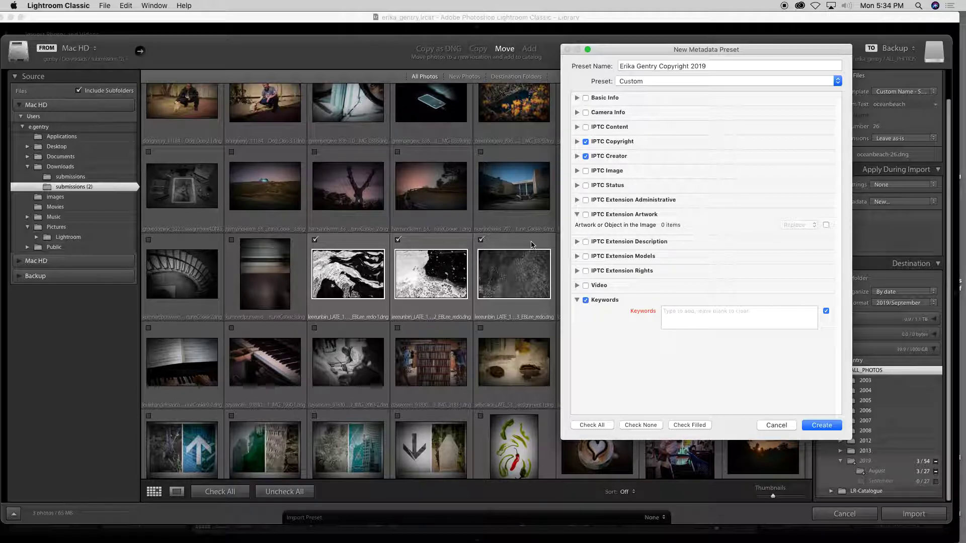
# Add keywords California, ocean, ocean beach and create the preset
pyautogui.click(666, 312)
pyautogui.write('Califo')
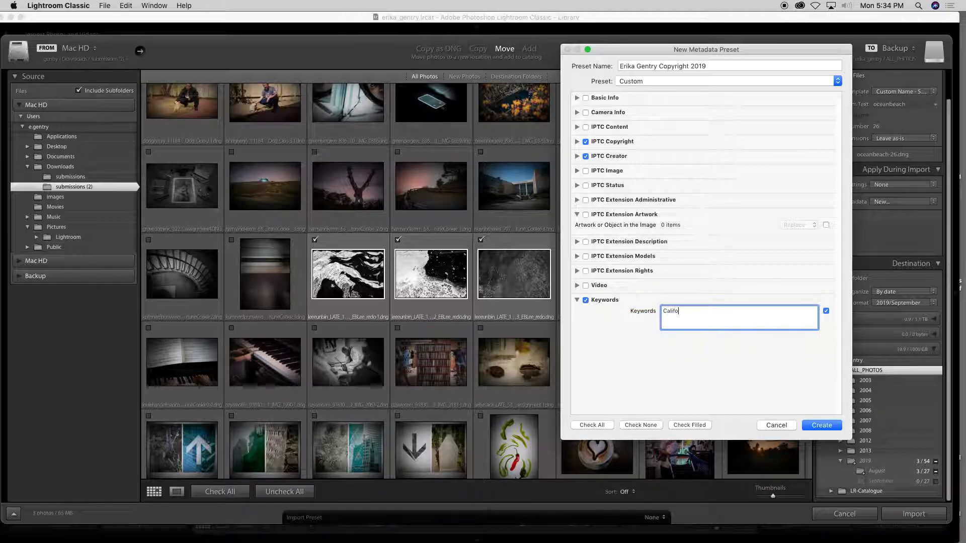
pyautogui.write('rnia, o')
pyautogui.write('cean, ocean beach')
pyautogui.click(818, 426)
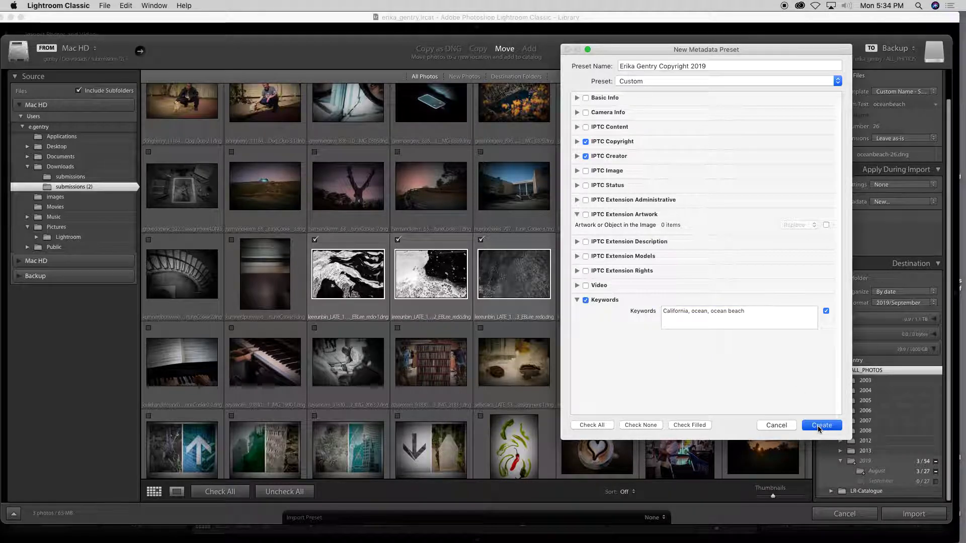
# Confirm the 2019 copyright preset is applied, then reopen the Metadata preset menu
pyautogui.click(926, 203)
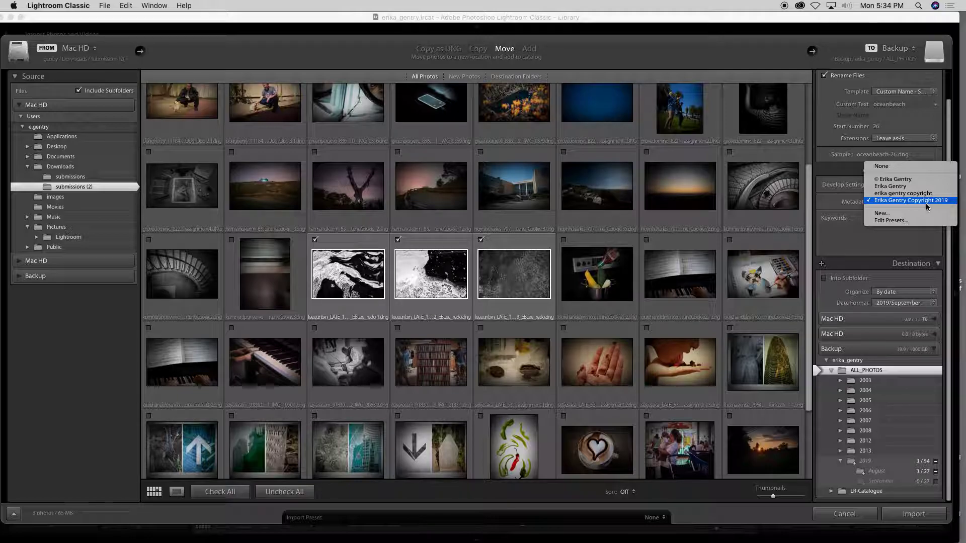
pyautogui.click(926, 204)
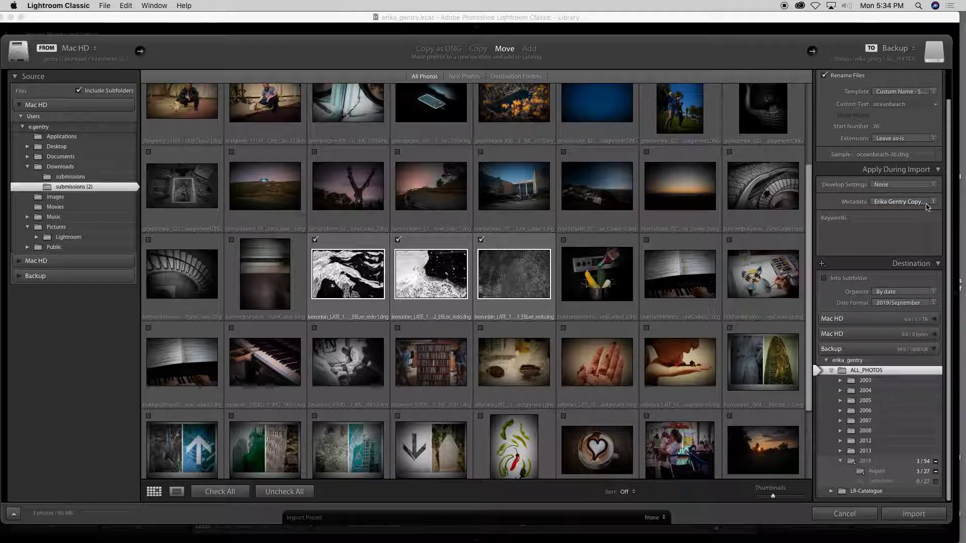
pyautogui.click(924, 203)
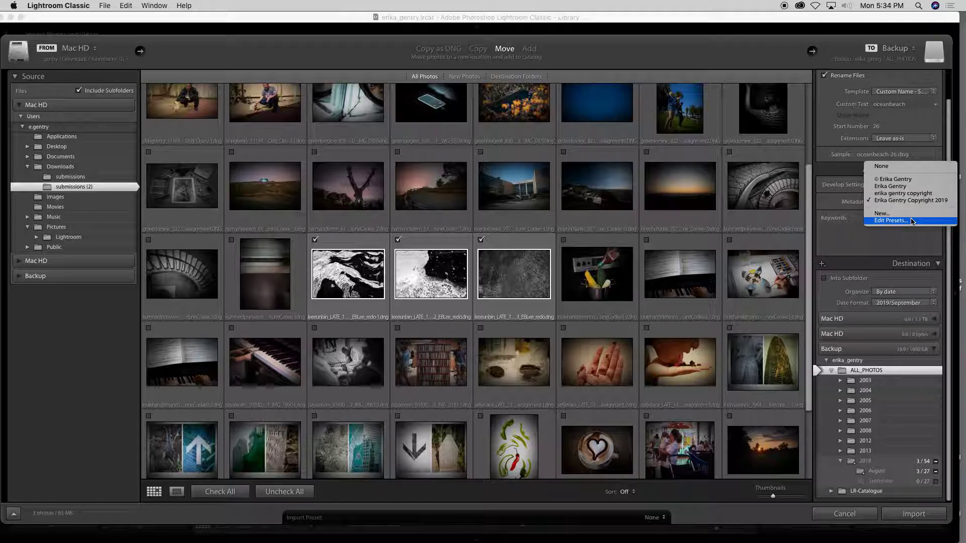
# Load the 2019 copyright preset in the metadata preset editor
pyautogui.click(912, 221)
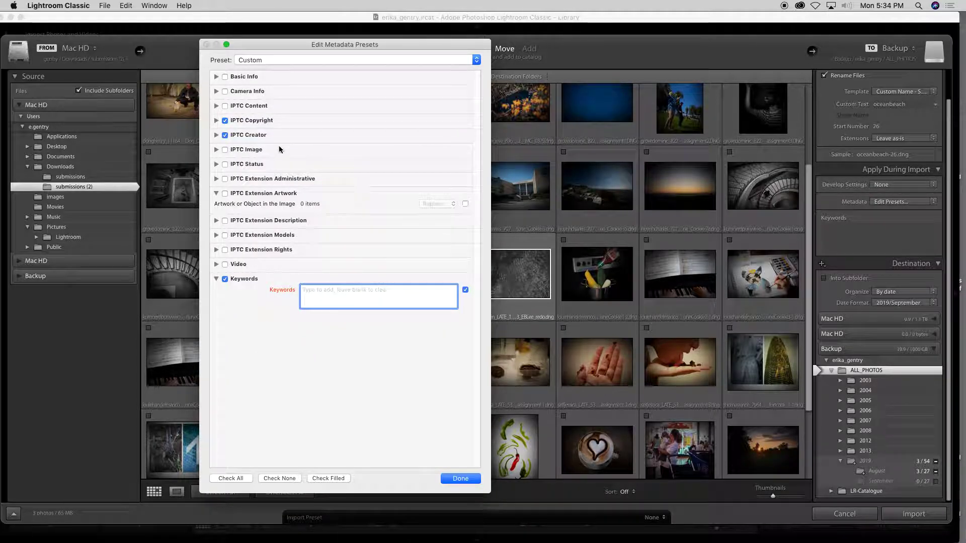
pyautogui.click(249, 60)
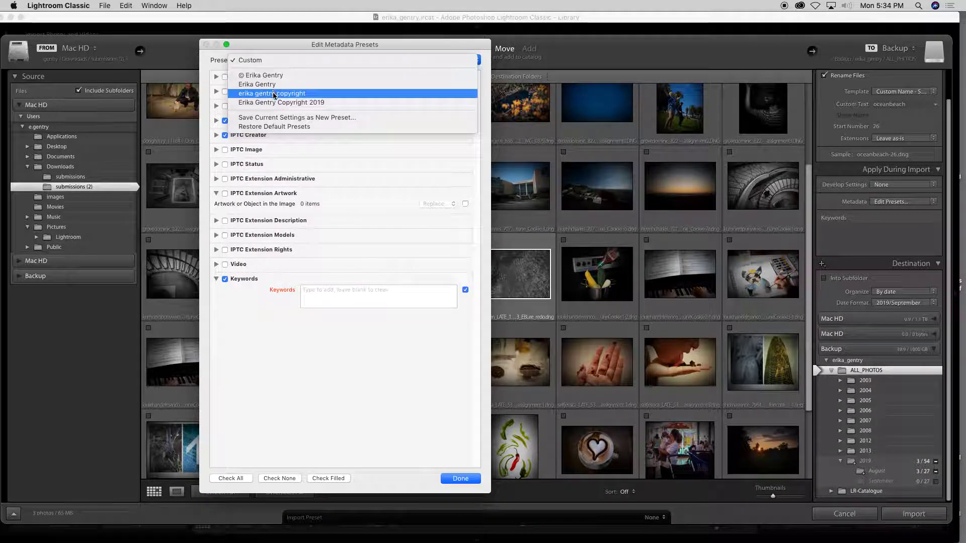
pyautogui.click(281, 105)
# Remove the keywords from the preset, save it, and paste California, ocean, ocean beach as import keywords
pyautogui.moveTo(395, 291); pyautogui.dragTo(263, 295)
pyautogui.press('super+c')
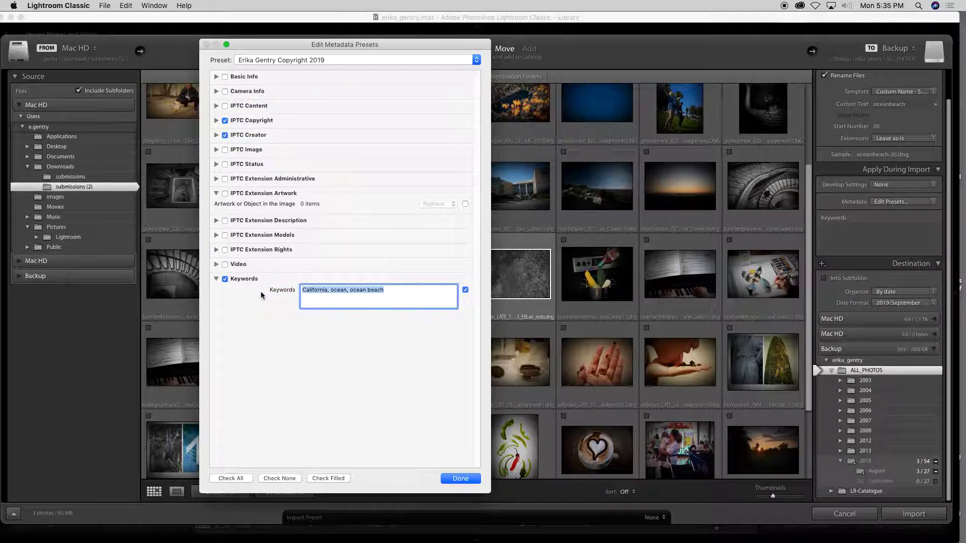
pyautogui.press('BackSpace')
pyautogui.click(225, 279)
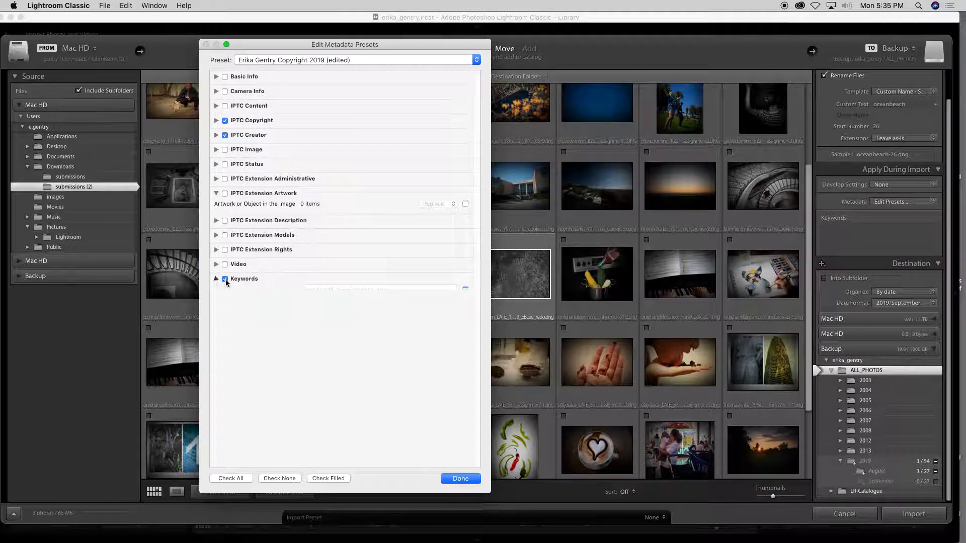
pyautogui.click(459, 480)
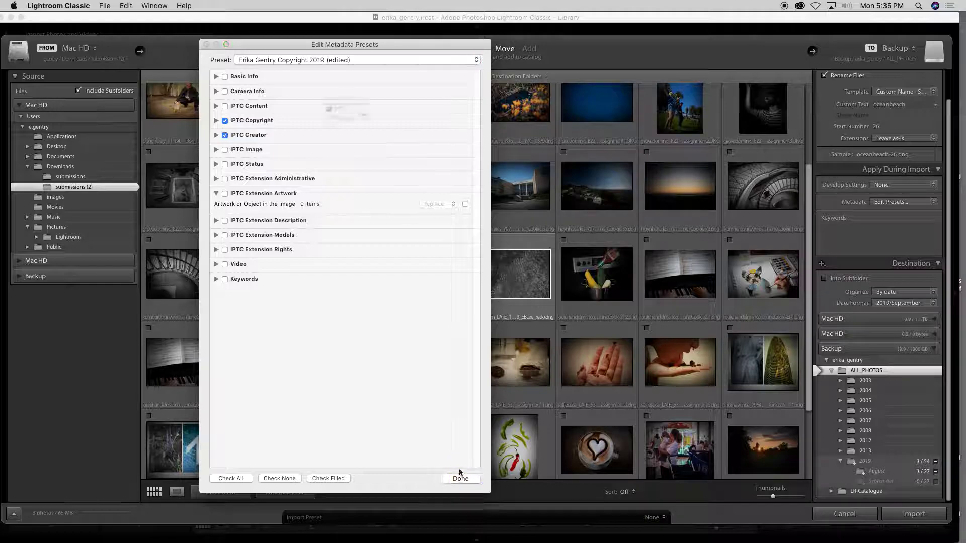
pyautogui.click(429, 134)
pyautogui.click(870, 236)
pyautogui.press('super+v')
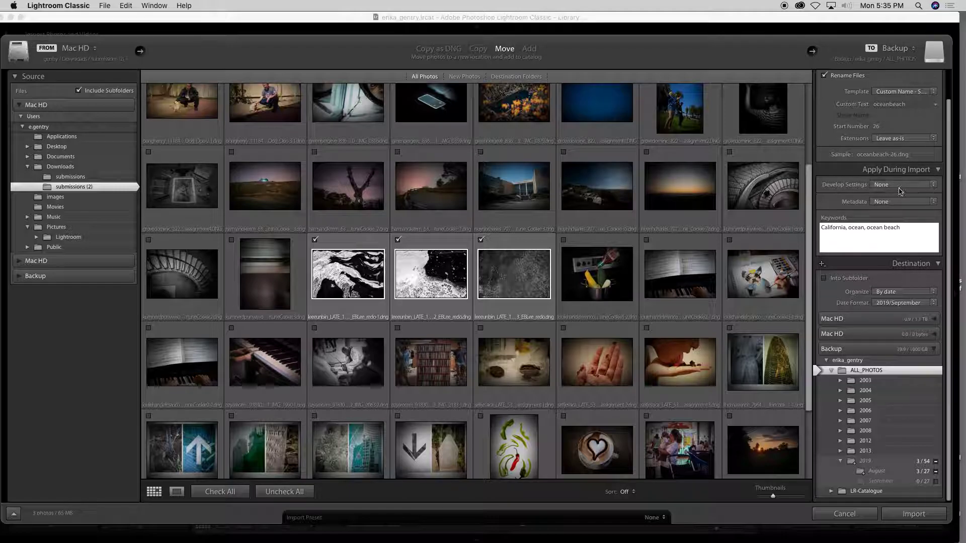
pyautogui.click(892, 202)
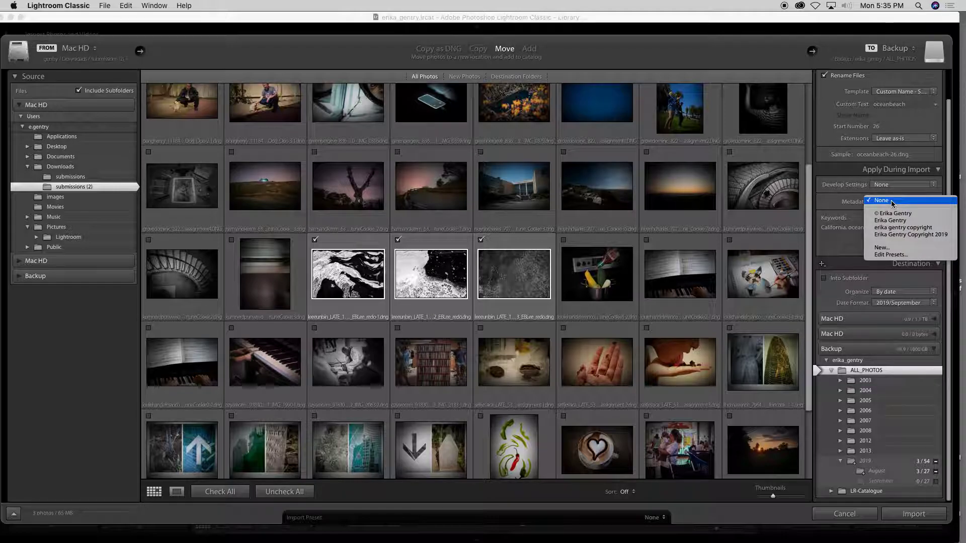
pyautogui.click(893, 237)
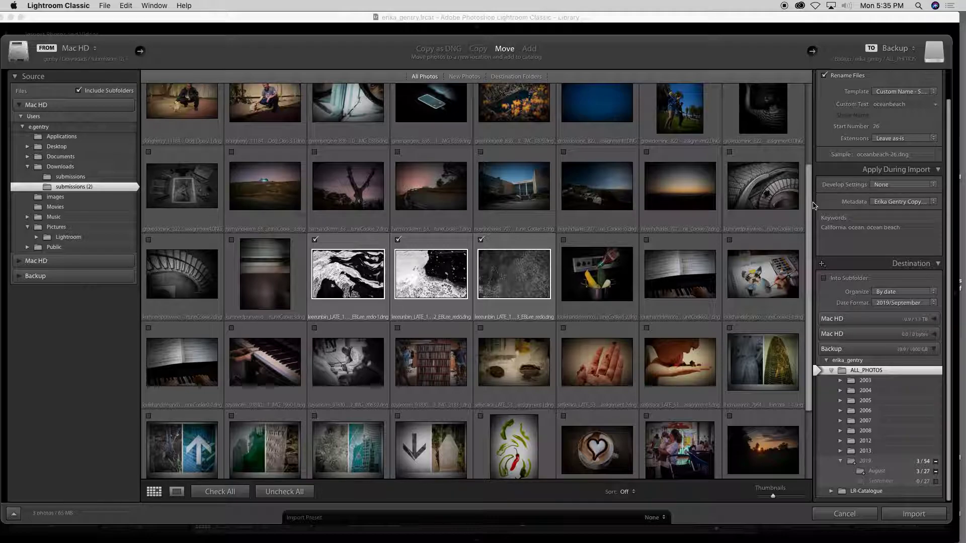
pyautogui.click(899, 201)
pyautogui.click(876, 221)
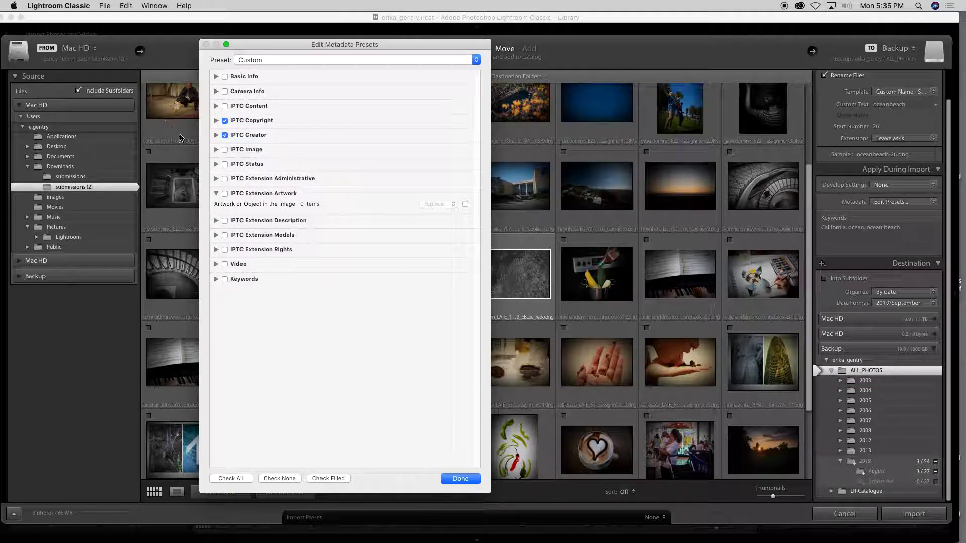
pyautogui.click(455, 480)
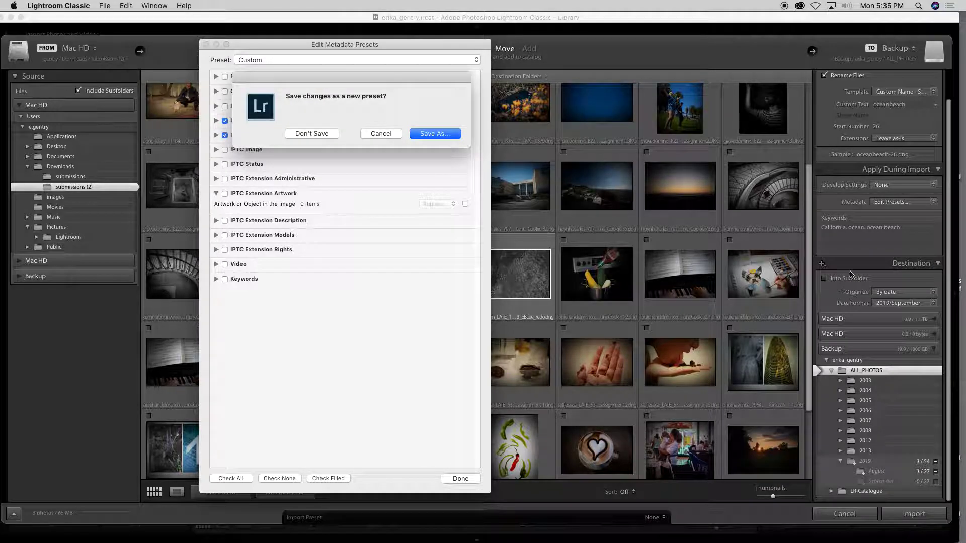
pyautogui.click(328, 140)
pyautogui.click(922, 231)
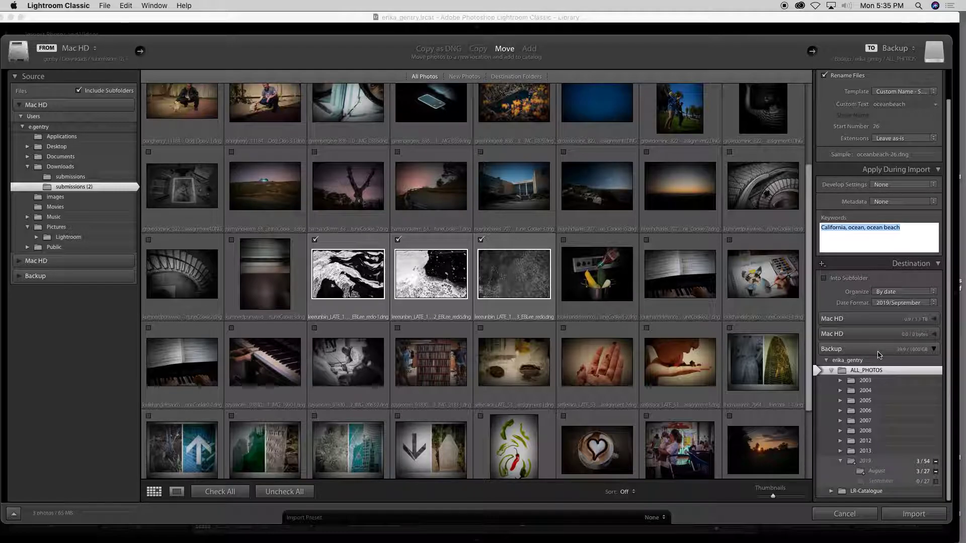
# Import the three photos, moving them into Backup as oceanbeach-26 to oceanbeach-28
pyautogui.click(917, 516)
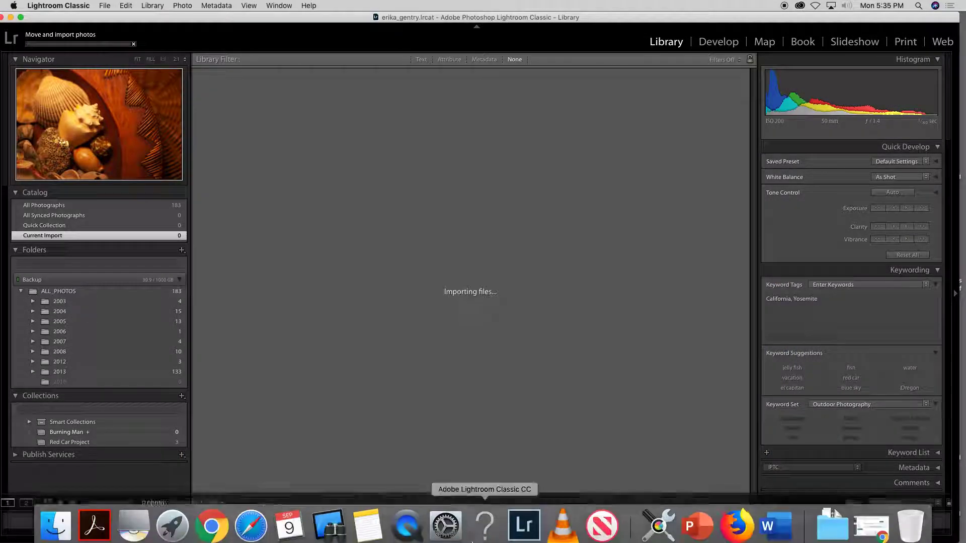
pyautogui.click(402, 528)
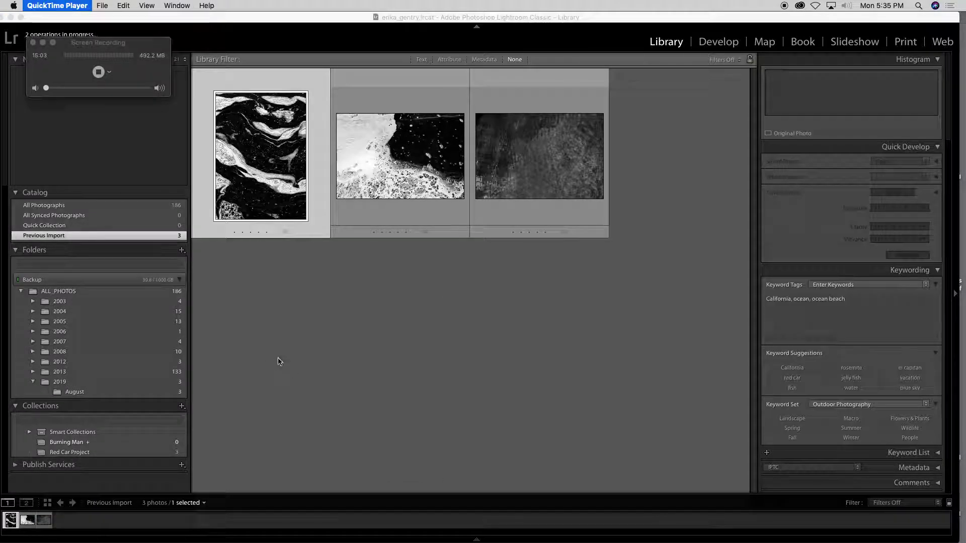
pyautogui.write('Imp')
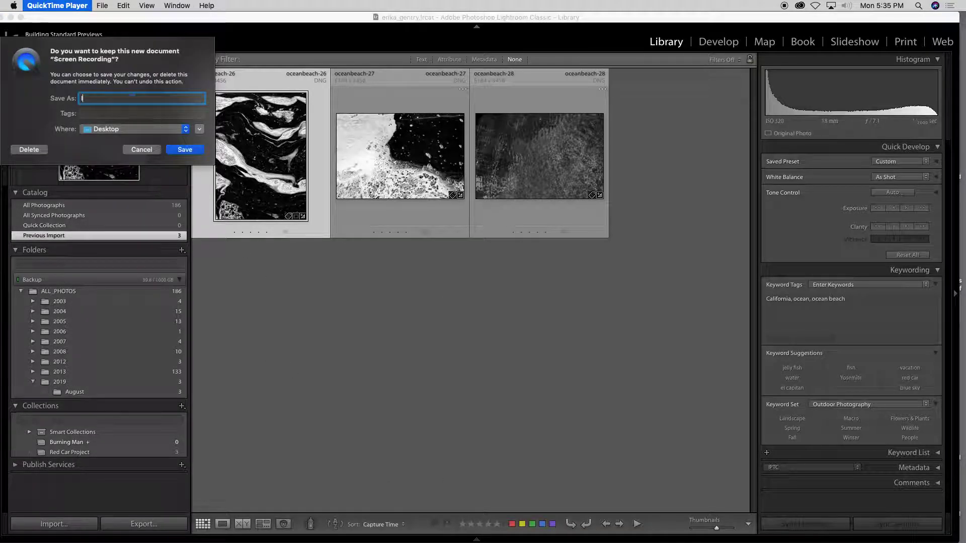
pyautogui.write('orting')
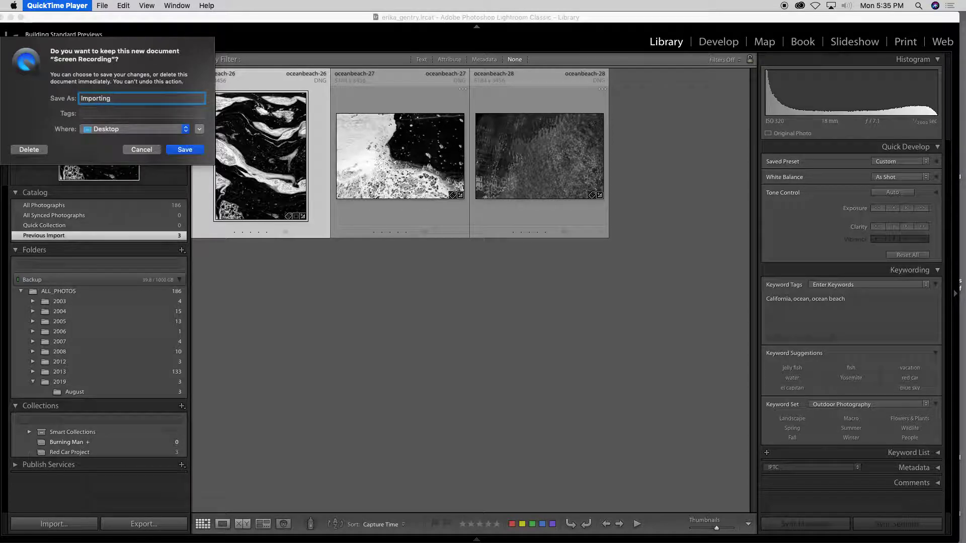